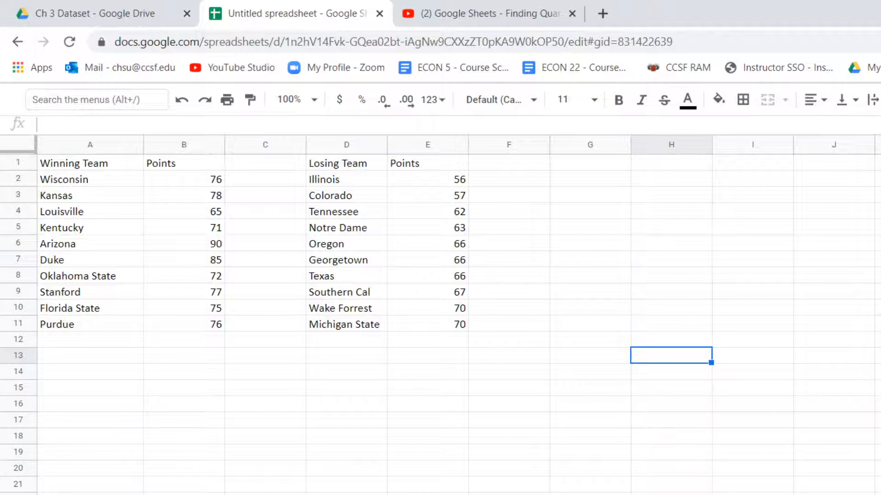
key("Up")
key("Left")
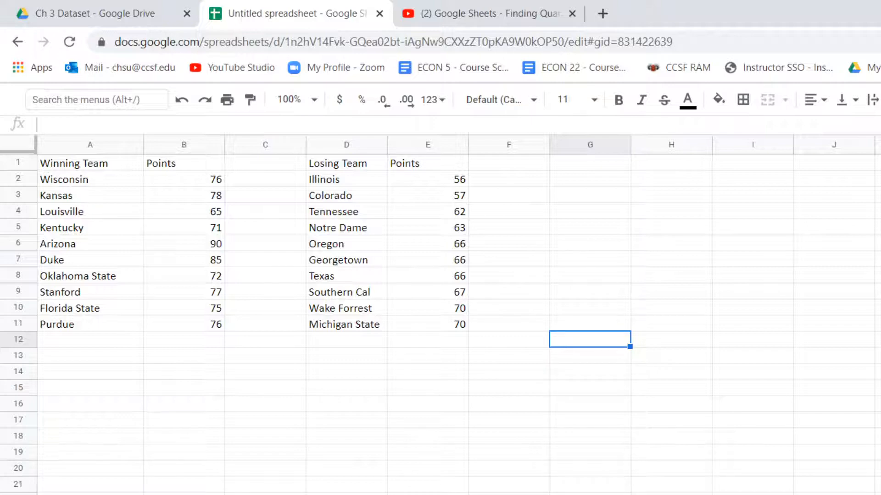
key("Down")
key("Up")
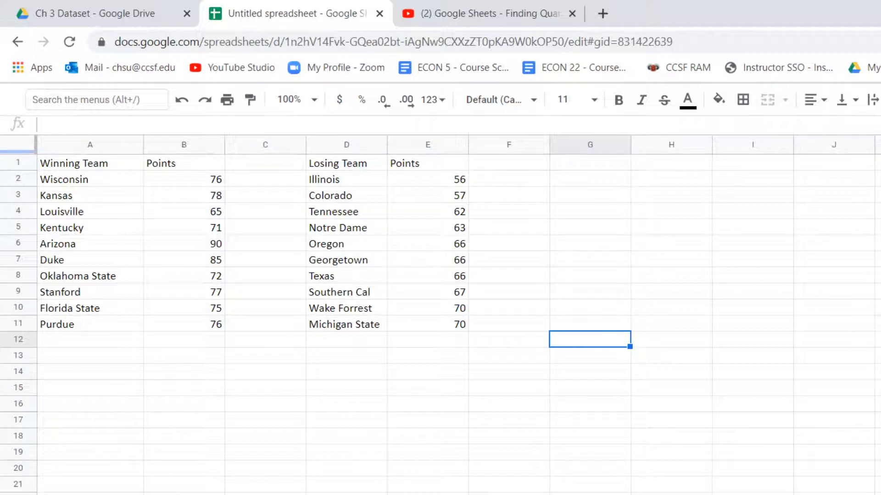
Freeze the header row of the sheet and check that it stays in place above the team data
left_click_drag(18, 152, 17, 172)
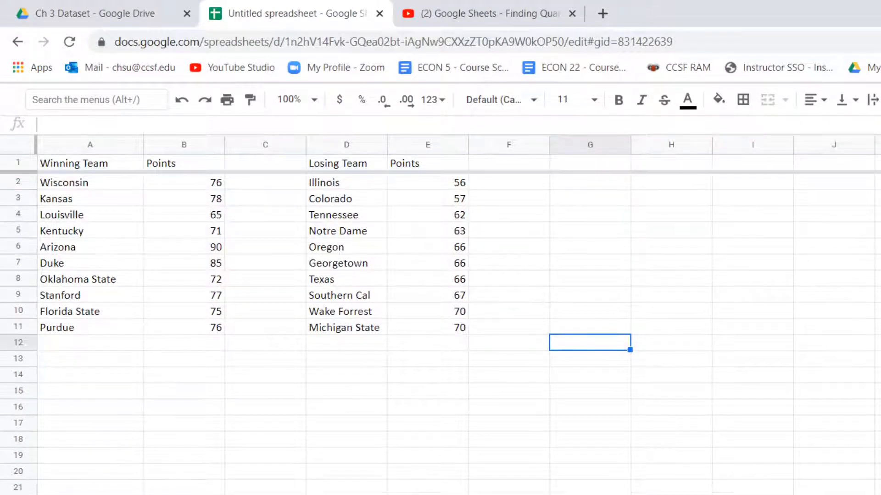
scroll(441, 321, "down", 4)
scroll(440, 321, "up", 4)
scroll(441, 321, "down", 1)
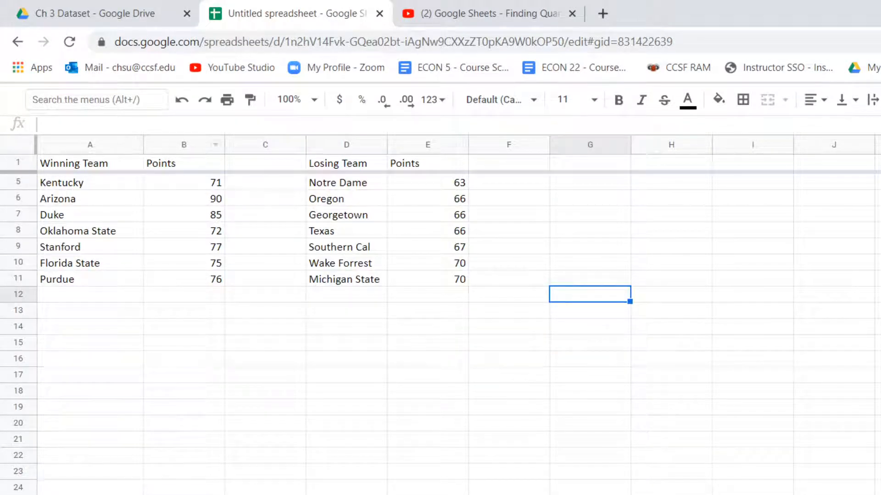
scroll(441, 321, "up", 1)
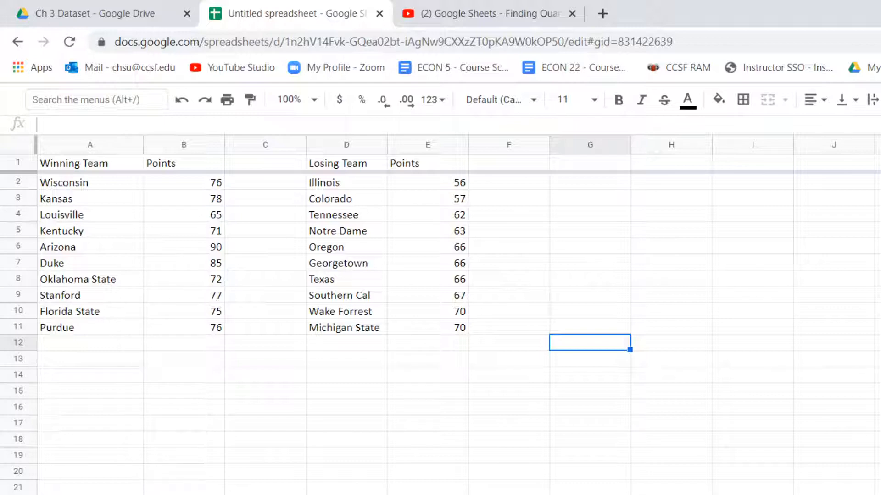
key("alt+shift+x")
left_click(508, 342)
left_click(590, 327)
left_click(590, 342)
left_click(590, 359)
left_click(590, 342)
left_click(590, 359)
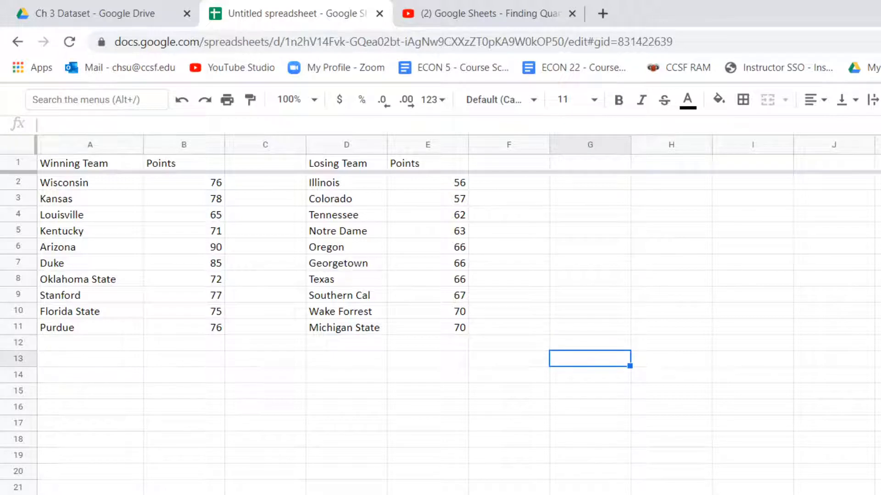
Rename the winning teams' points header in B1 as Points 1 and the losing teams' in E1 as Points 2
left_click(183, 164)
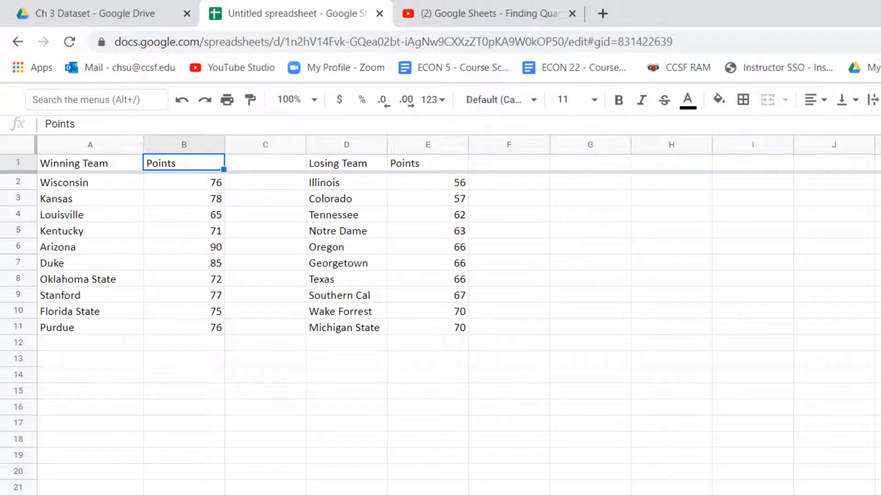
double_click(161, 163)
left_click(179, 163)
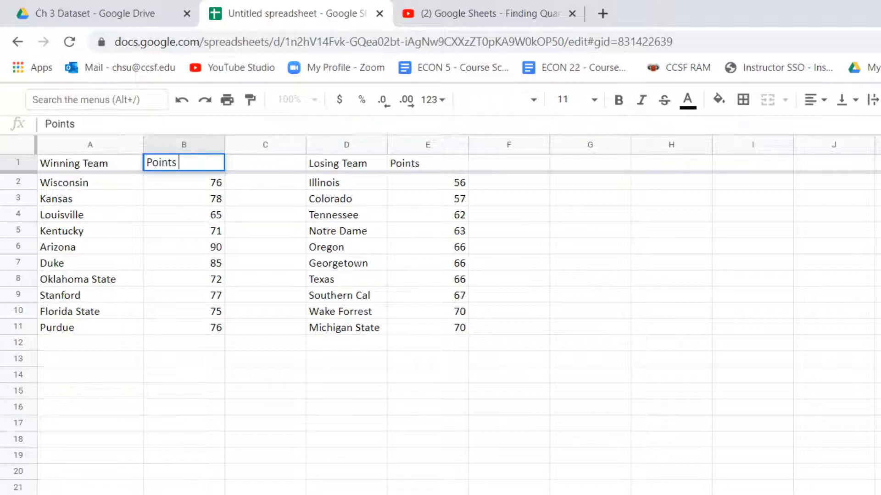
type("1")
double_click(426, 163)
type("2")
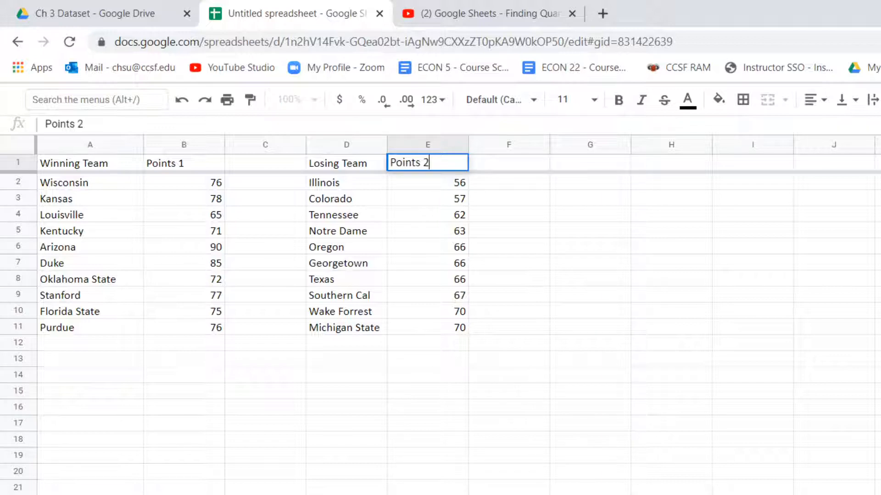
left_click(509, 311)
left_click(671, 359)
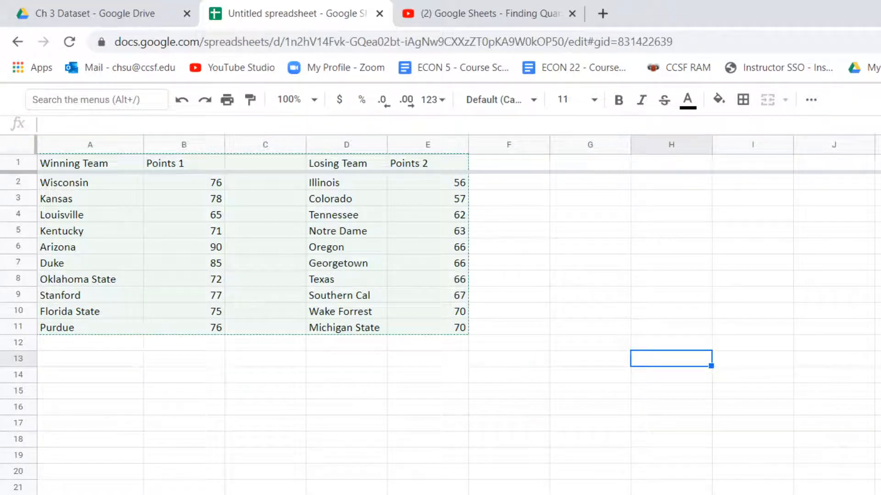
key("Escape")
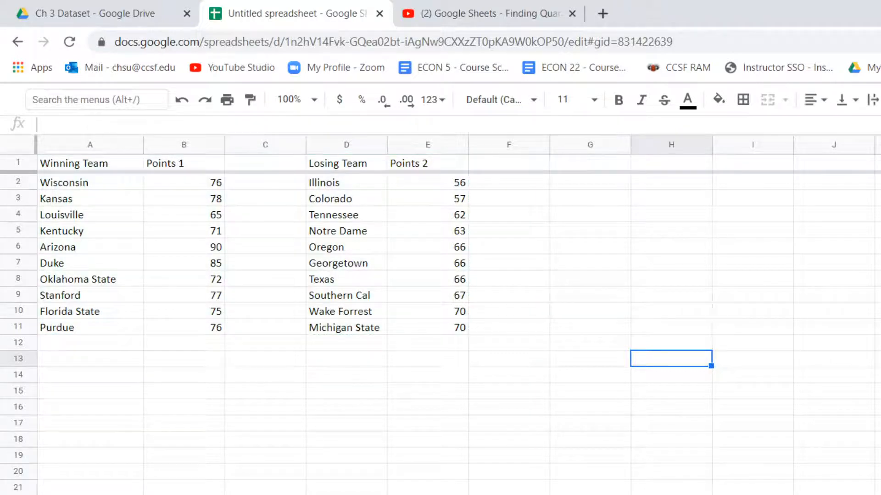
left_click(590, 342)
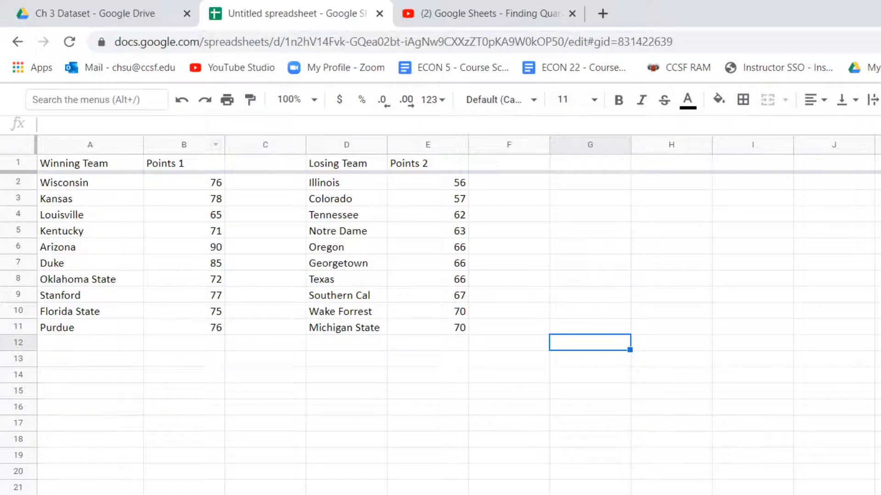
Enter the labels Mean, Median, Mode and Q1 in cells F12 to F15
left_click(509, 343)
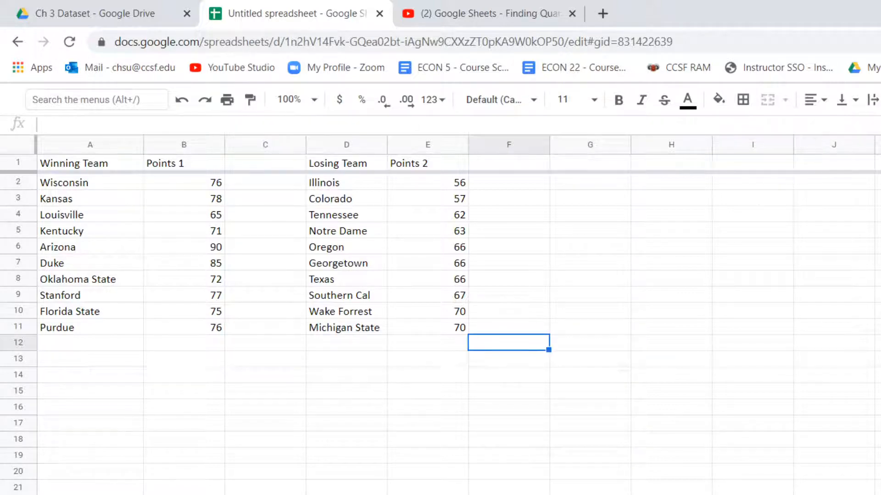
type("Mean")
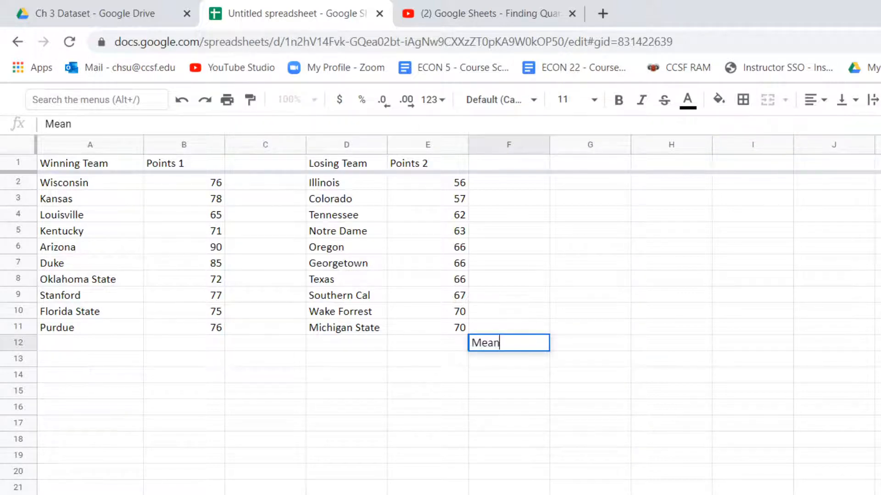
key("Return")
type("Median")
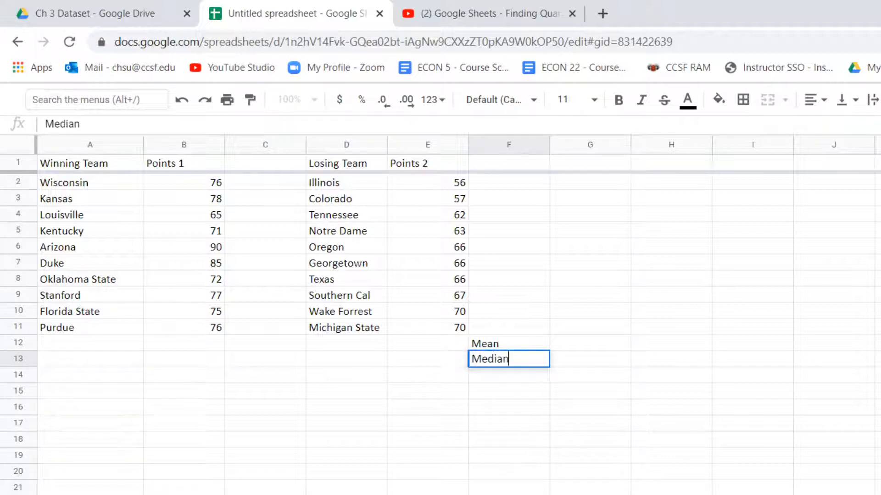
key("Return")
type("Mode")
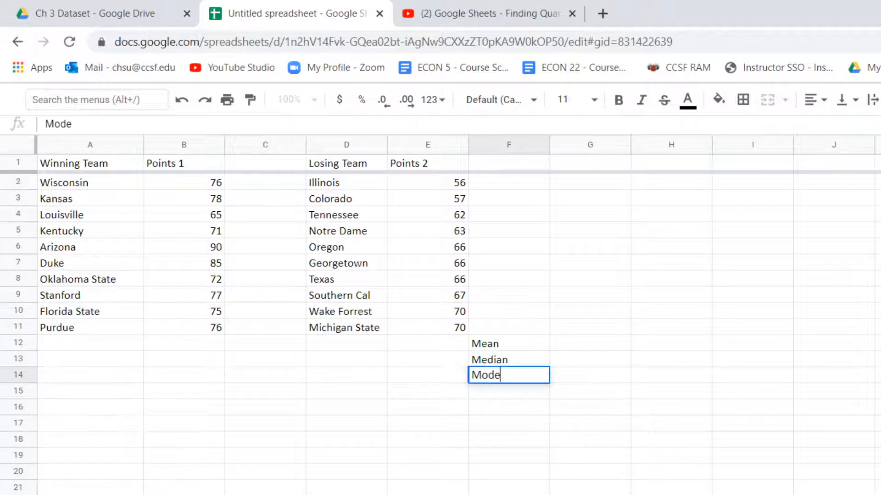
key("Return")
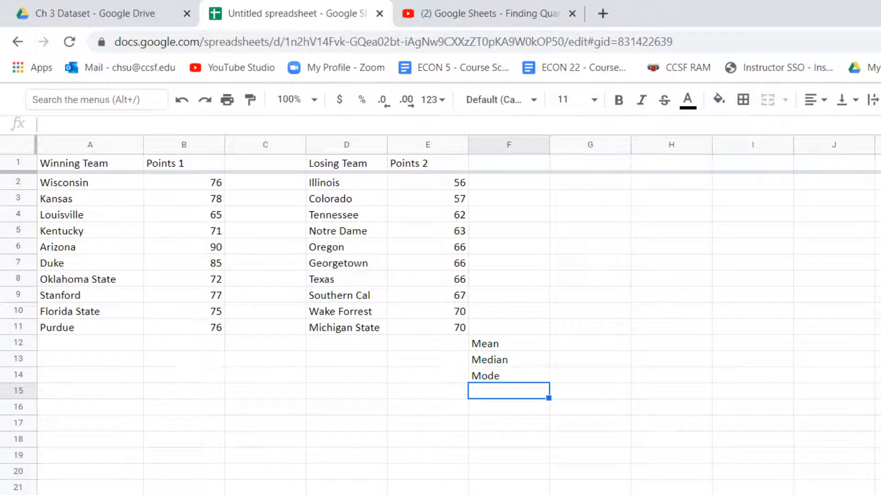
type("Q1")
key("Return")
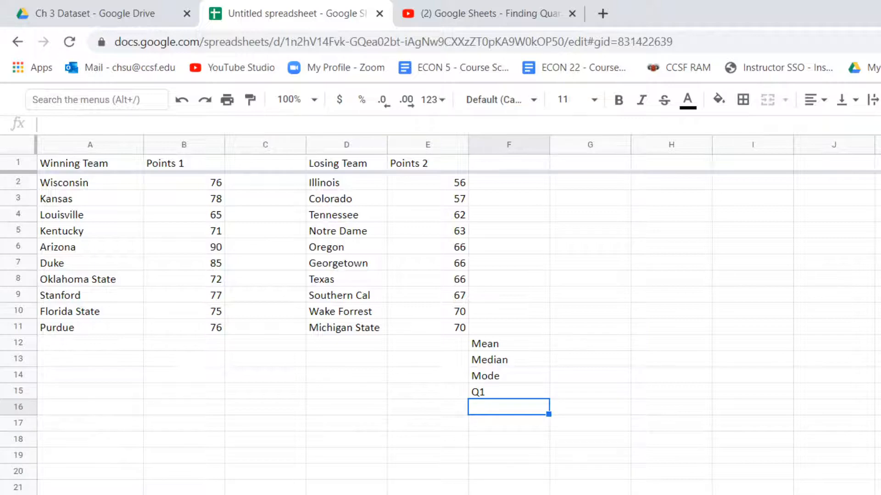
Continue the label list with Range, Variance and Standard Dev. in cells F16 to F18
type("ge")
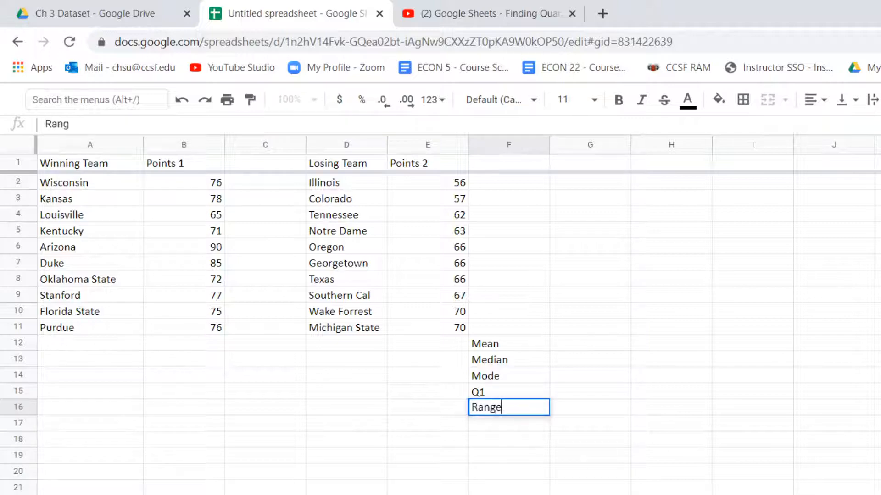
key("Return")
type("St")
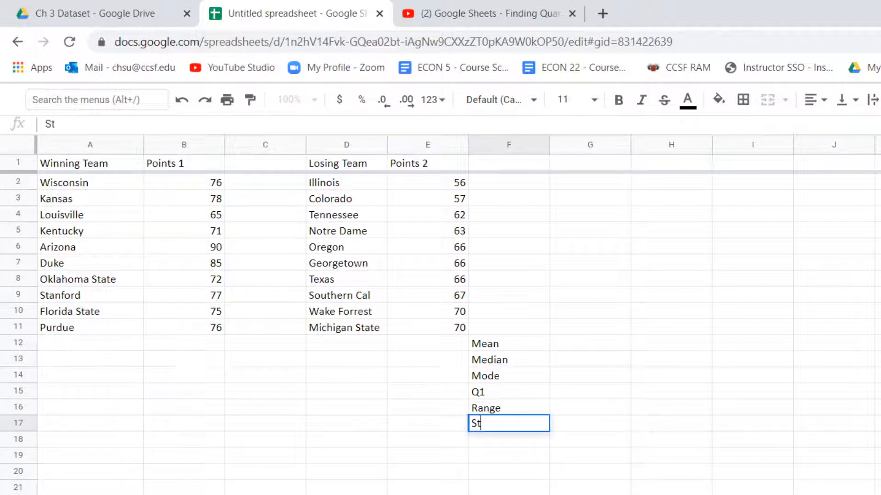
key("BackSpace")
key("BackSpace")
type("Variance")
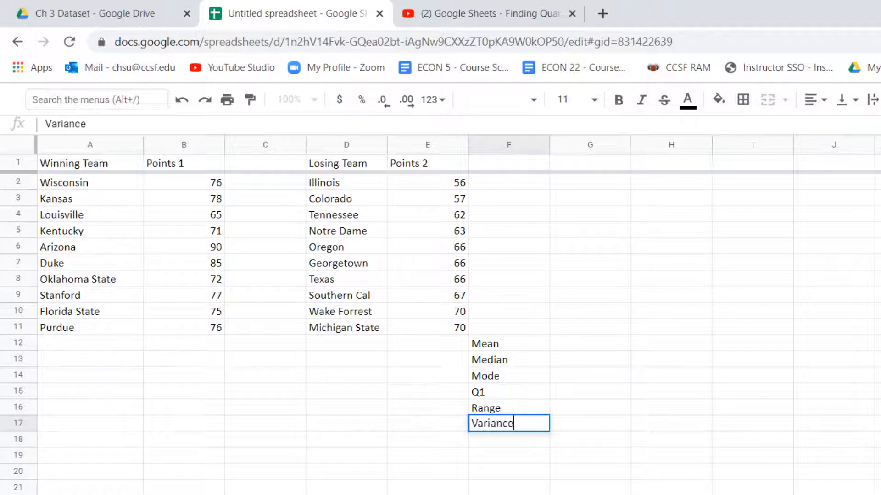
key("Return")
type("St")
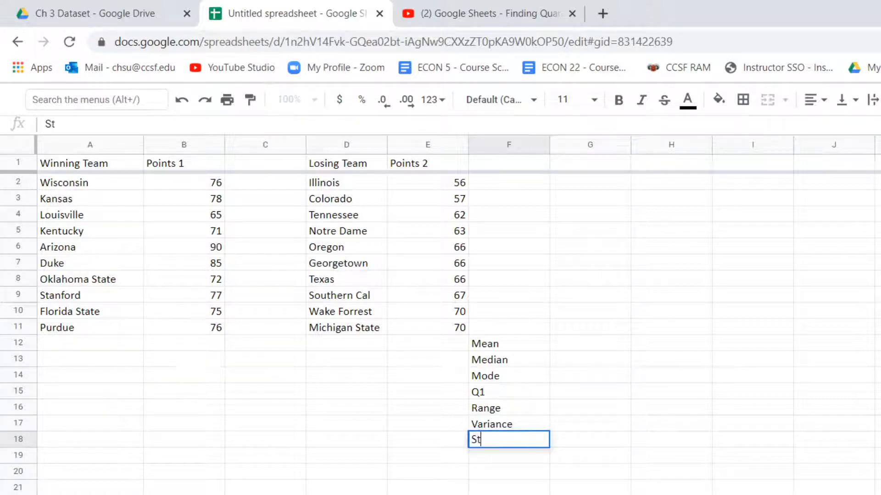
type("andard Dev.")
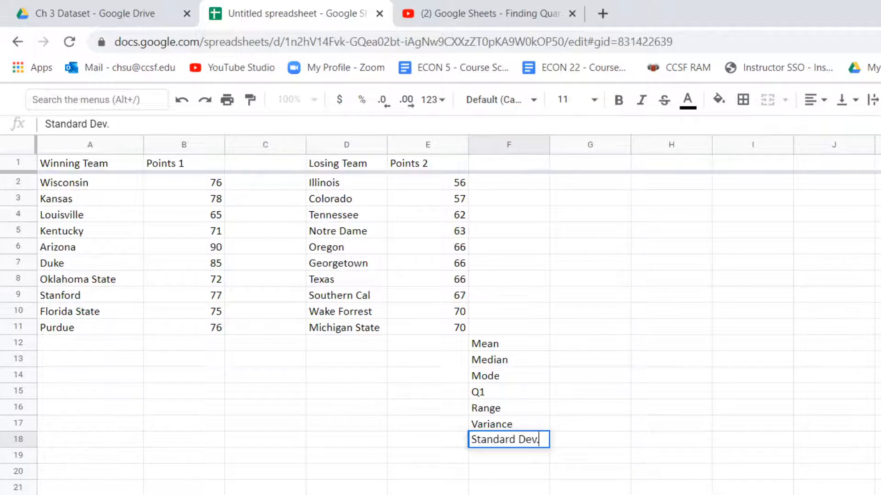
left_click(590, 344)
Fill the statistics block F12:G18 with bright green
left_click_drag(509, 343, 590, 439)
left_click(718, 99)
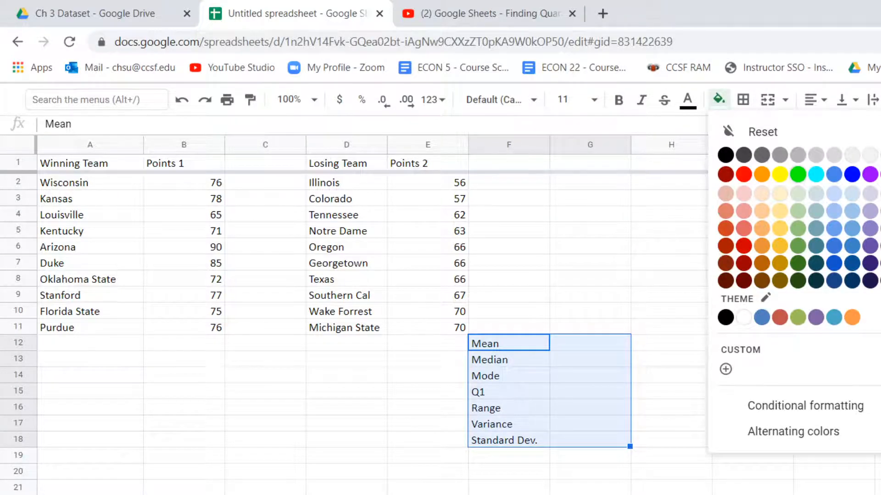
left_click(797, 174)
left_click(753, 343)
Calculate the mean of the winning teams' points in G12 with AVERAGE over B2:B11
left_click(590, 343)
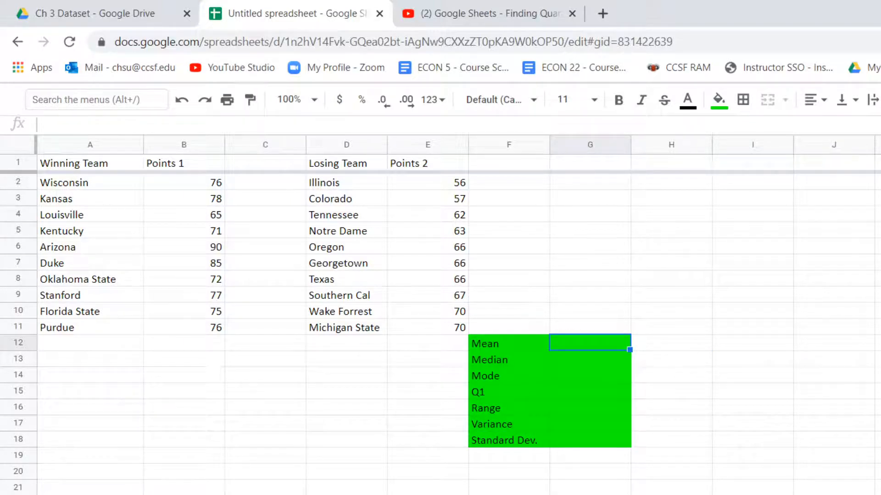
type("=av")
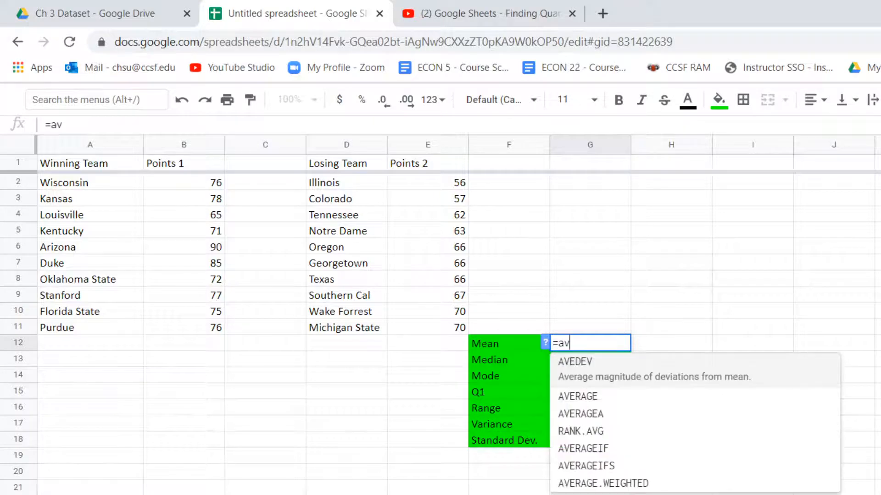
type("er")
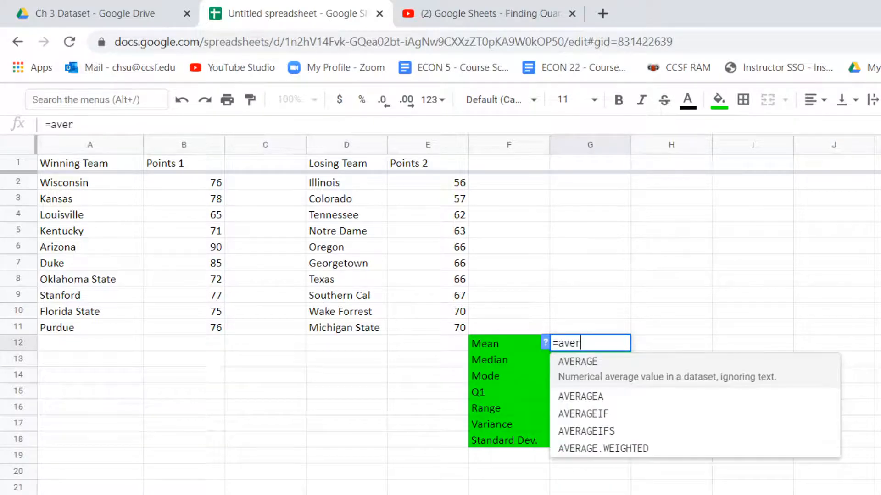
type("age")
key("Tab")
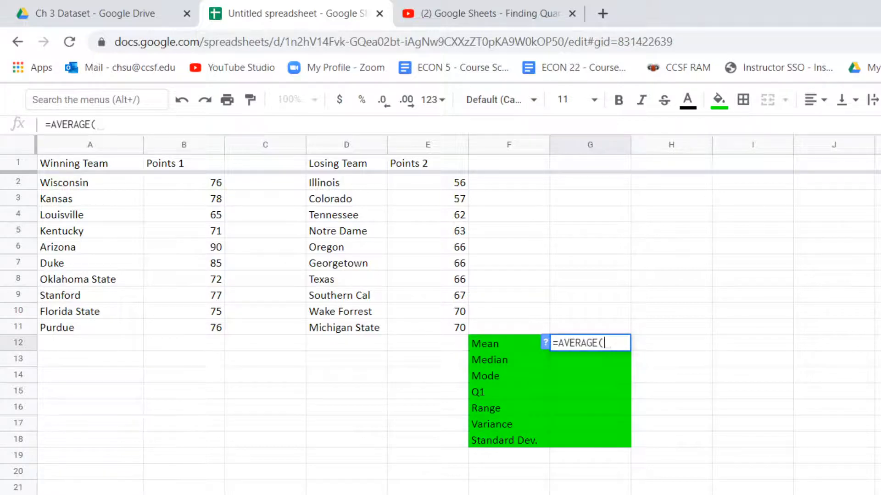
left_click_drag(183, 183, 183, 328)
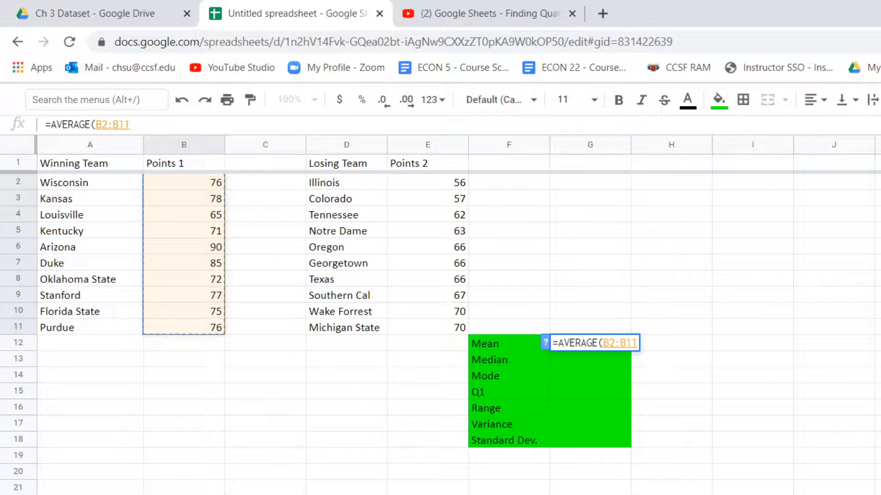
key("Return")
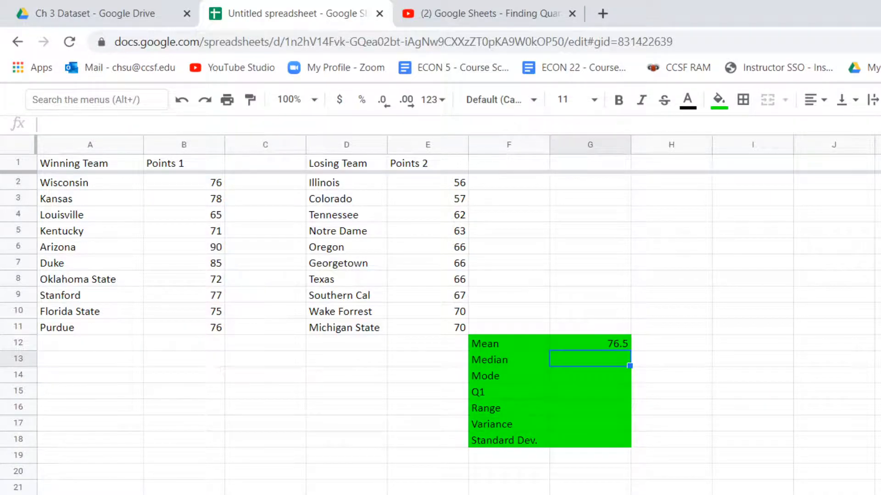
Calculate the median of the winning teams' points in G13 with MEDIAN over B2:B11
type("=me")
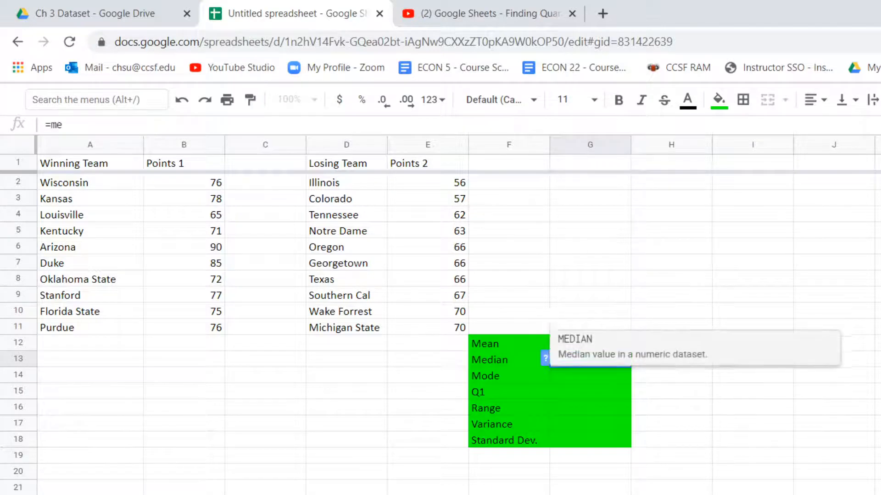
type("dian")
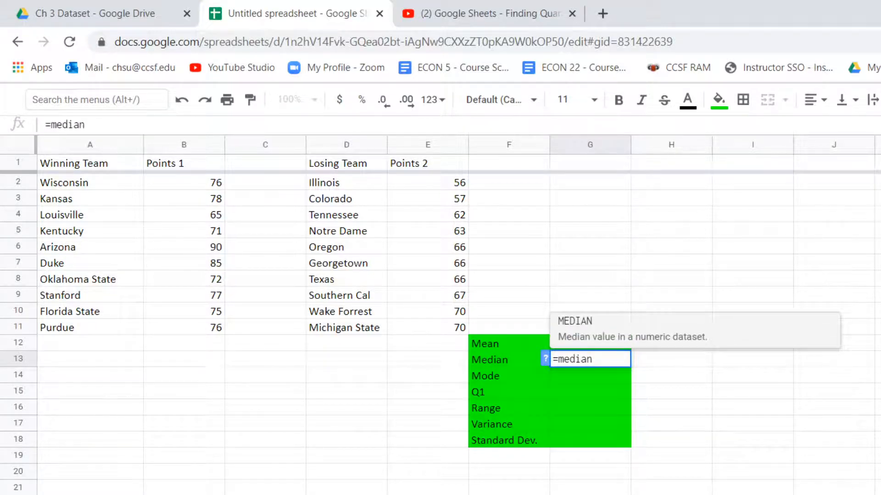
type("(")
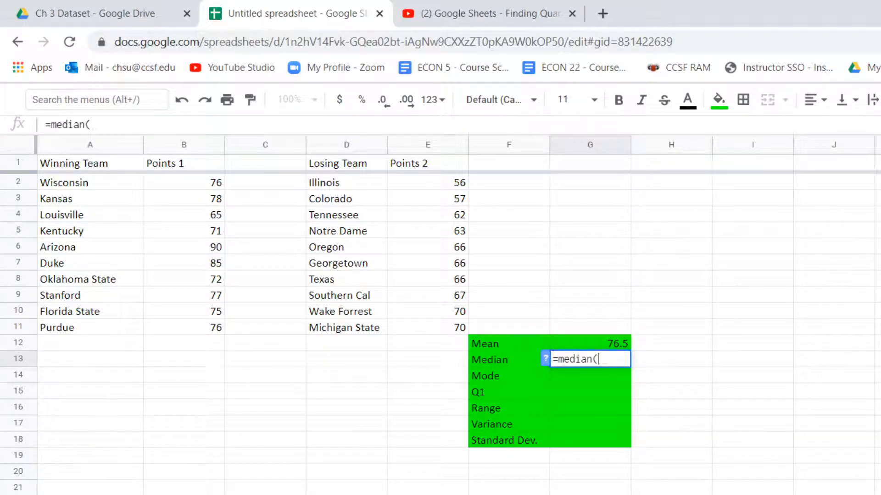
left_click_drag(184, 183, 184, 328)
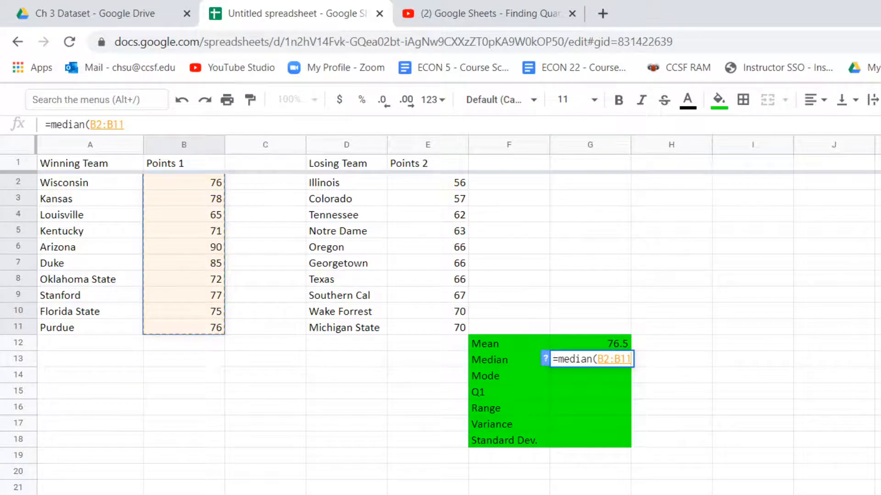
key("Return")
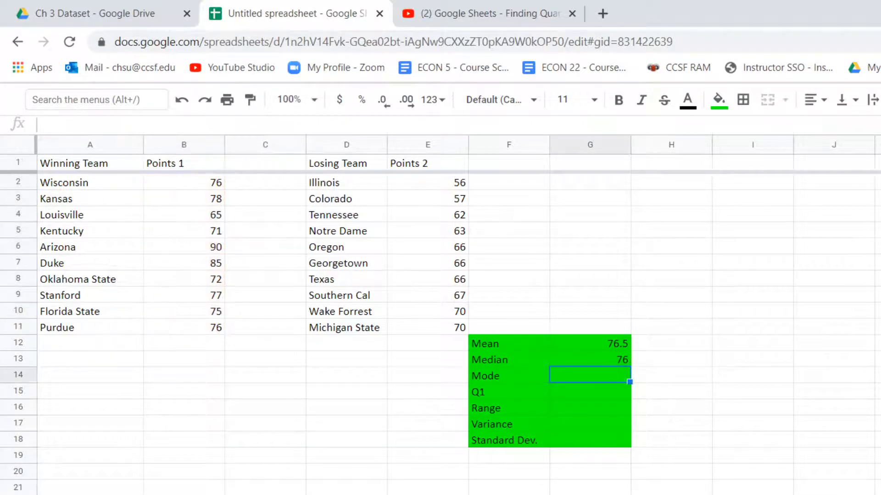
Calculate the mode of the winning teams' points in G14 with MODE over B2:B11
type("=")
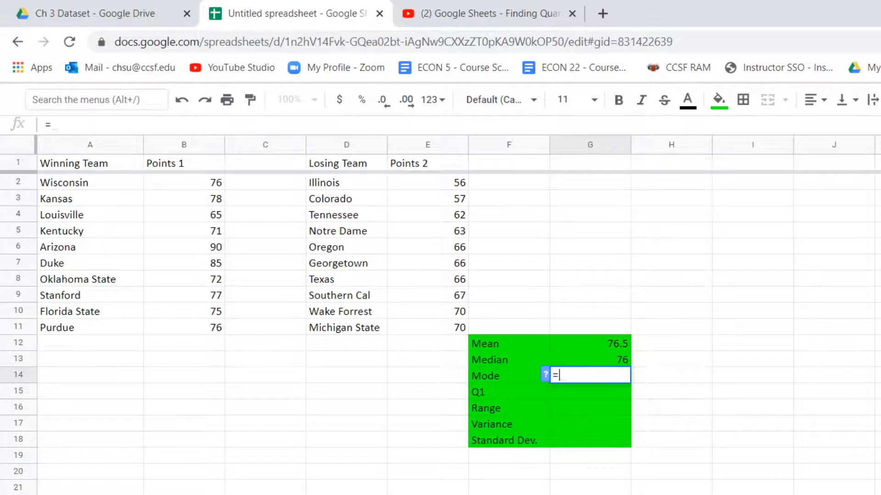
type("mode(")
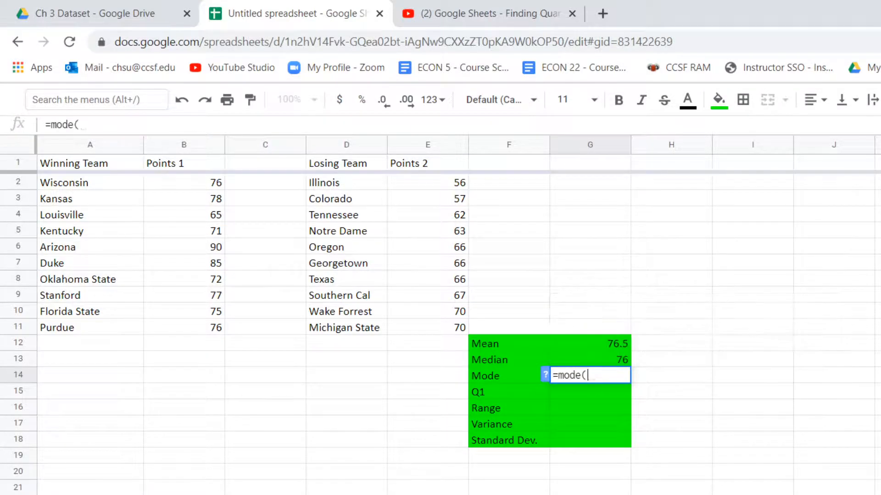
left_click_drag(183, 183, 183, 327)
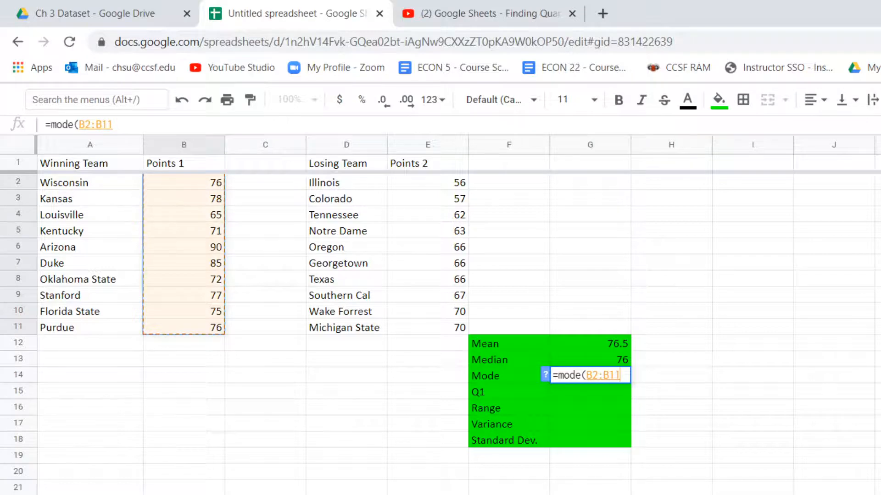
key("Return")
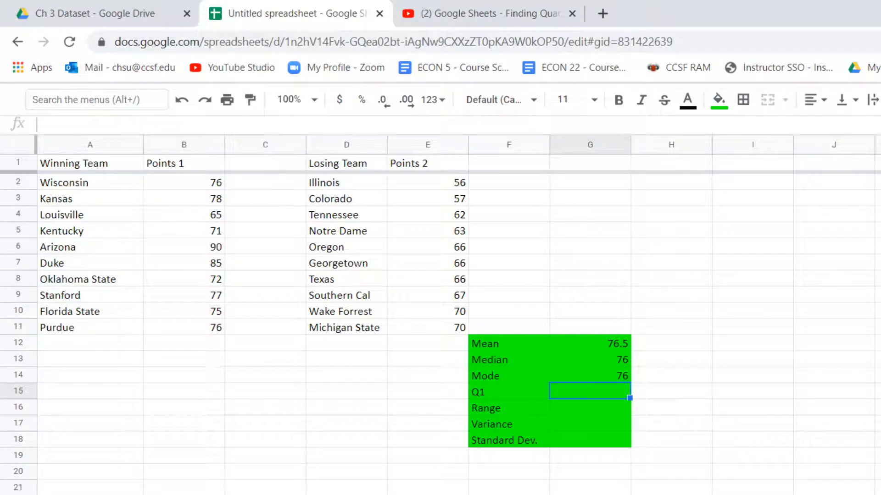
Calculate the first quartile of the winning teams' points in G15 with QUARTILE over B2:B11 and quartile number 1
type("=")
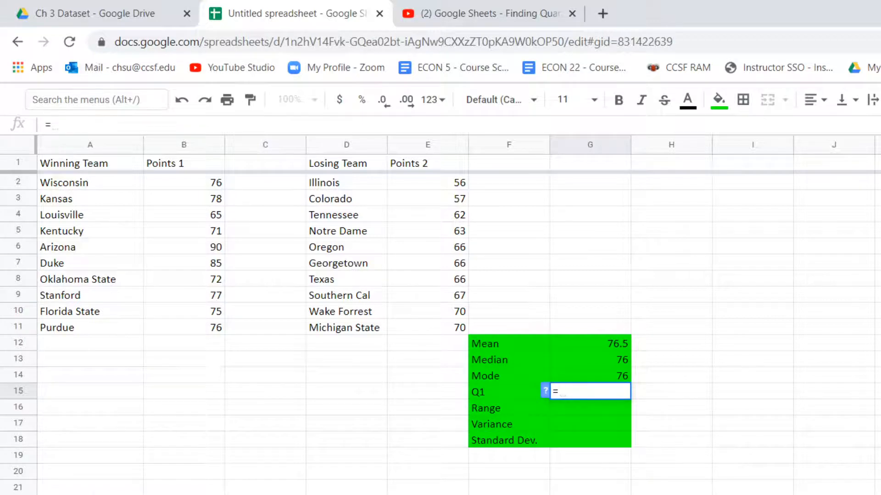
type("quartile")
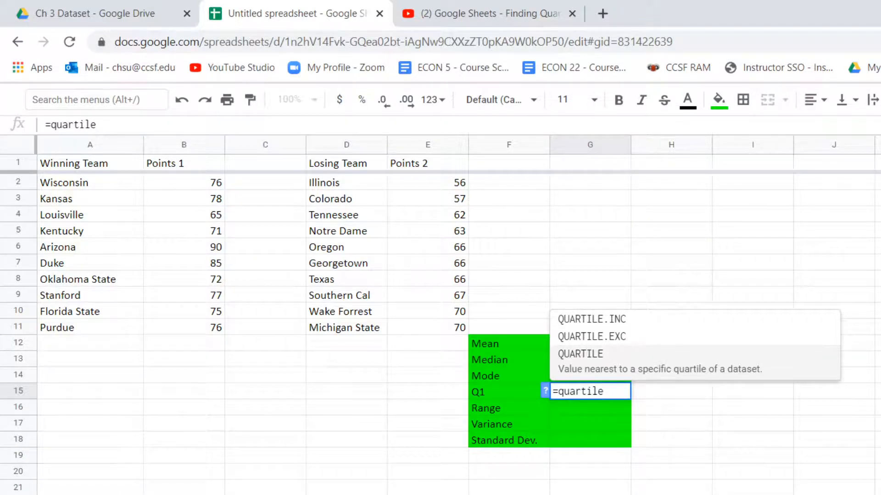
key("Tab")
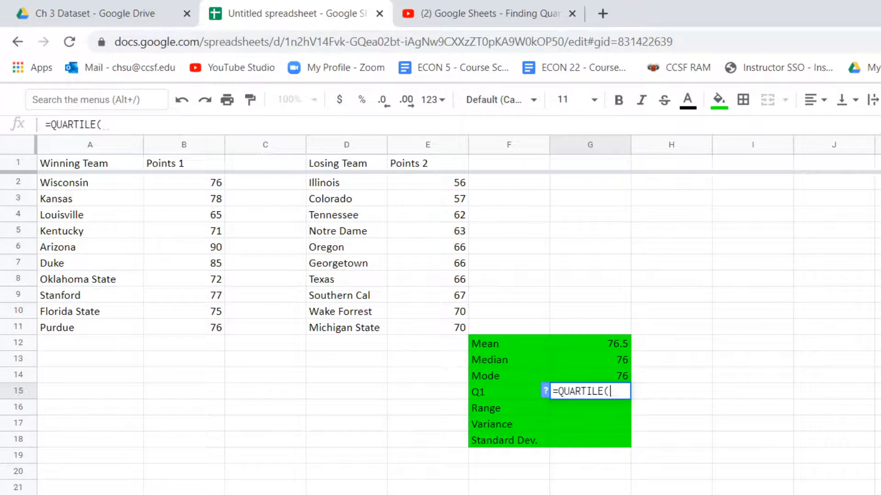
left_click_drag(183, 182, 183, 328)
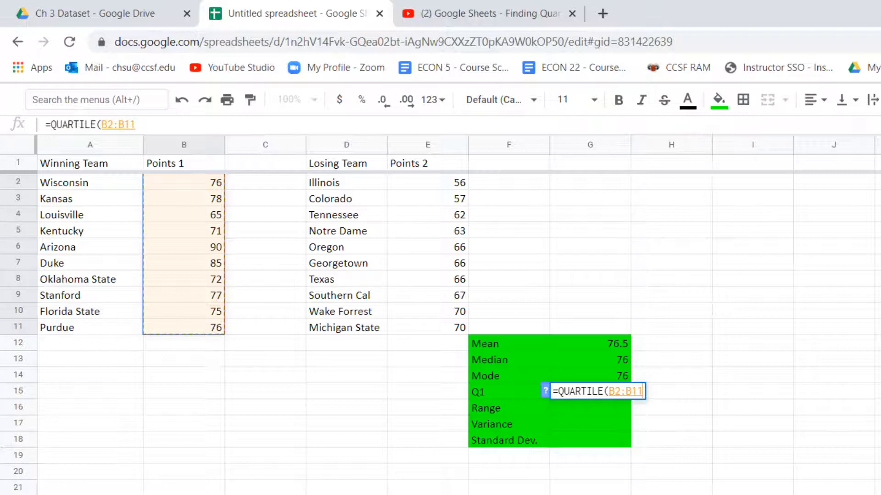
type(",")
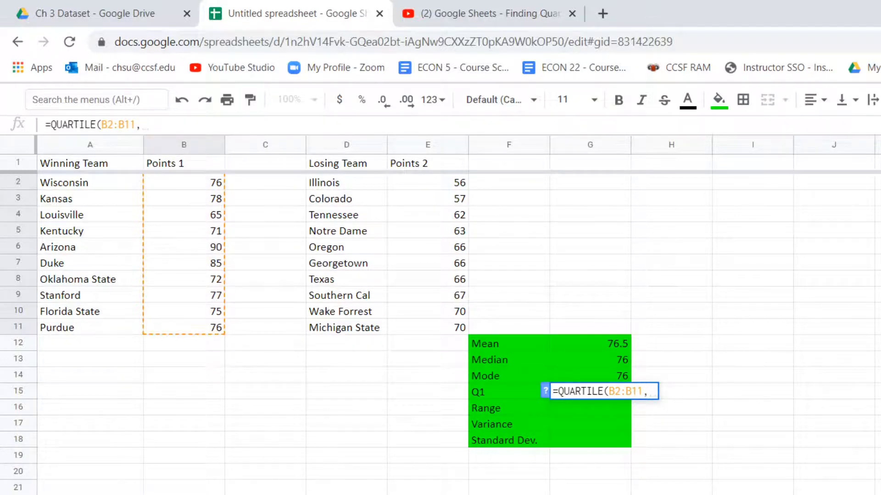
type("1)")
key("Return")
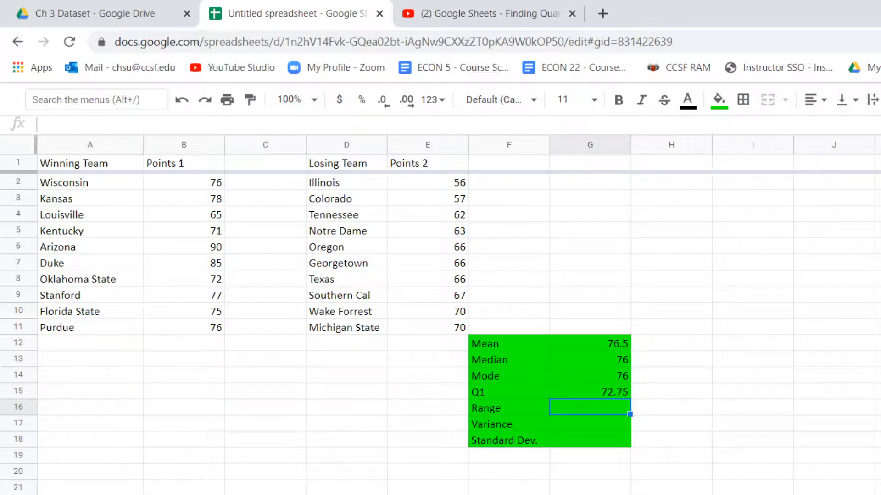
type("=")
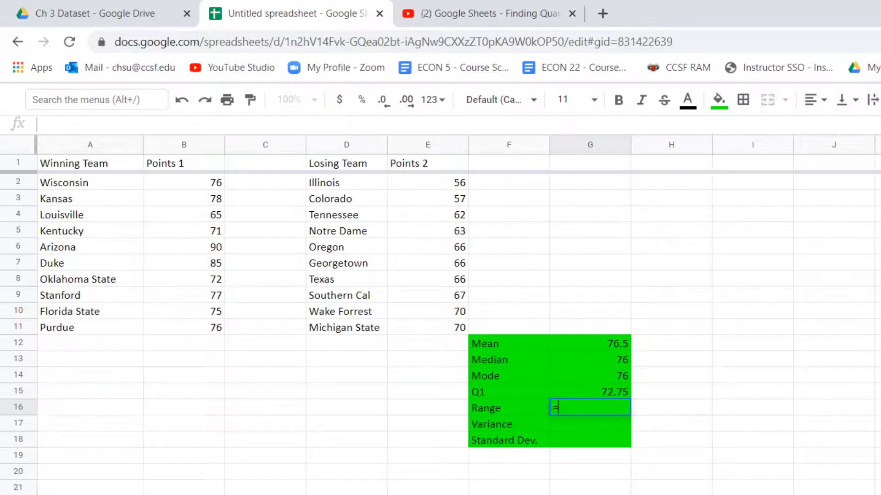
type("range")
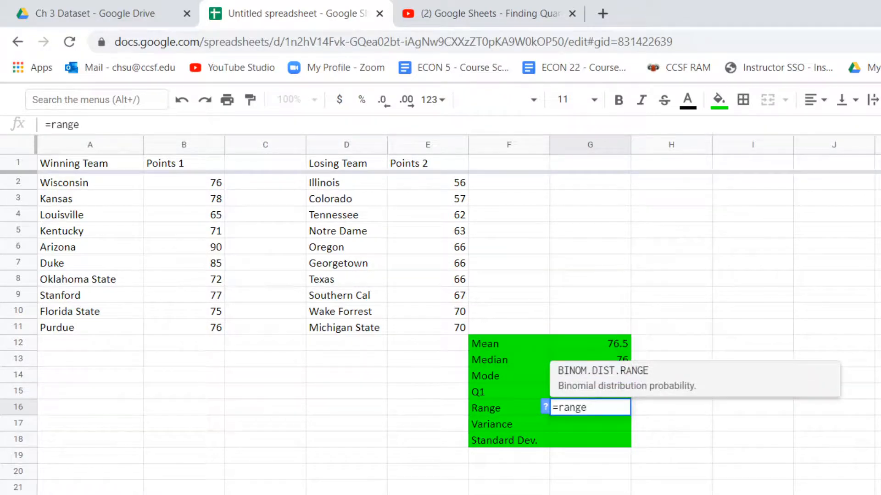
key("BackSpace")
key("BackSpace")
key("BackSpace")
key("BackSpace")
key("BackSpace")
key("BackSpace")
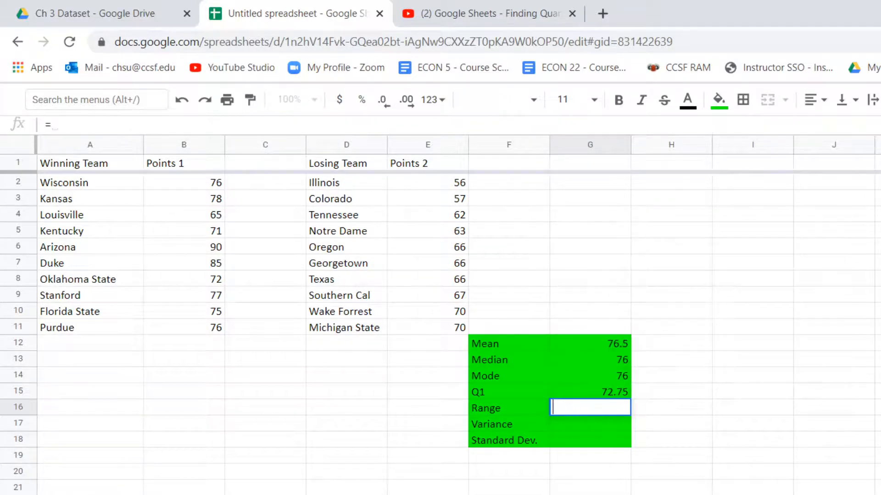
key("Escape")
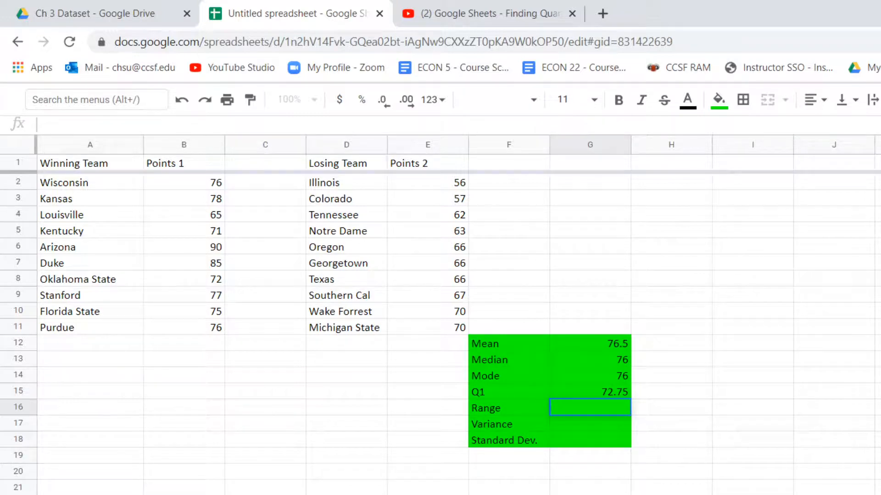
Sort the sheet by the Points 1 column in ascending order and check the highest scores at the end of the list
left_click(183, 182)
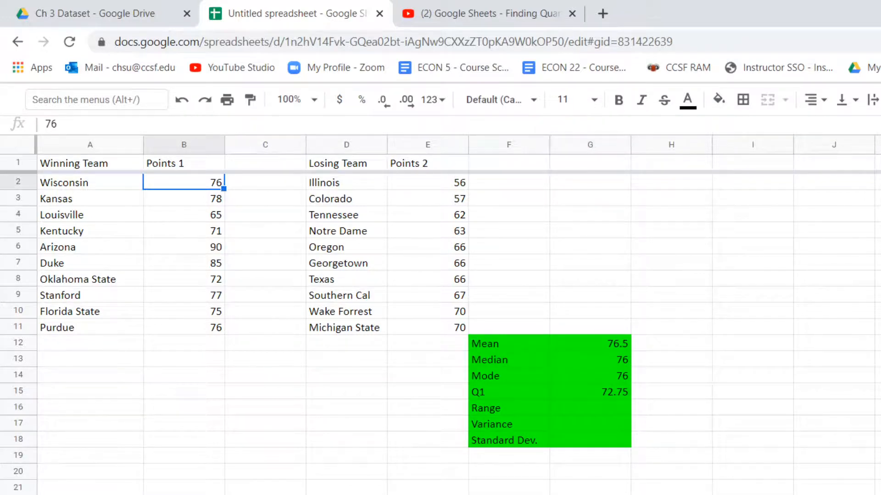
left_click(183, 144)
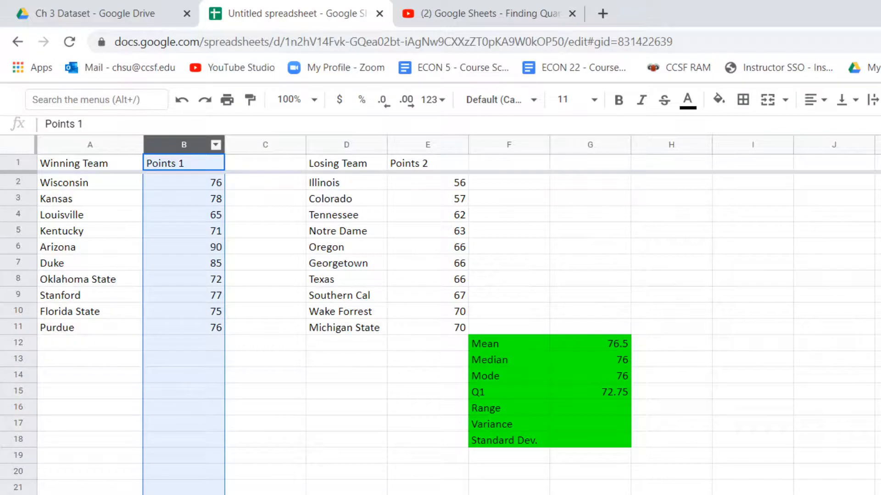
left_click(216, 145)
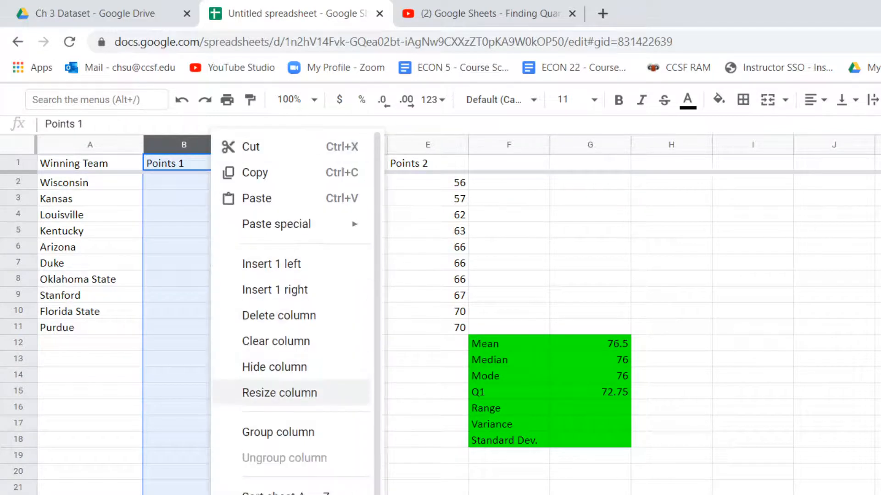
left_click(276, 493)
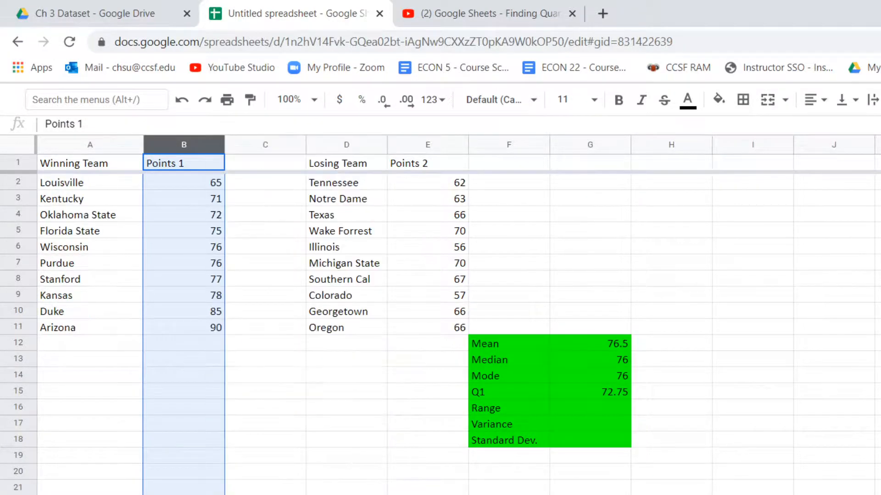
left_click(184, 312)
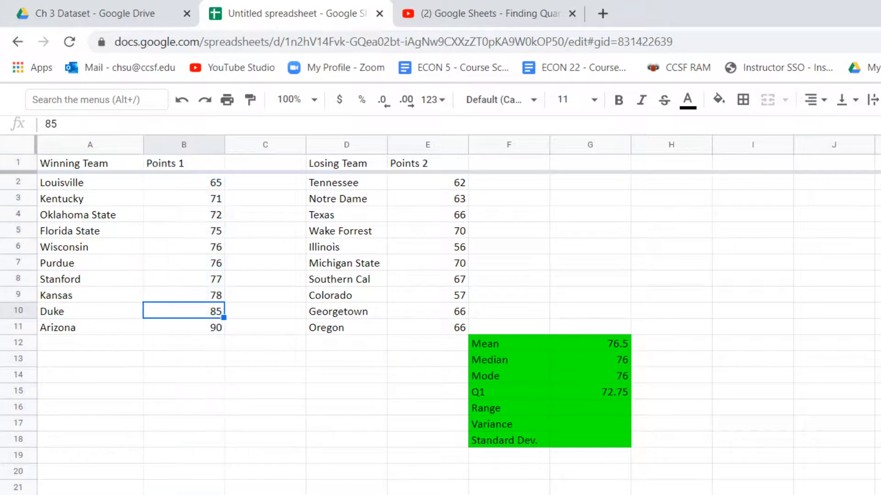
left_click(184, 327)
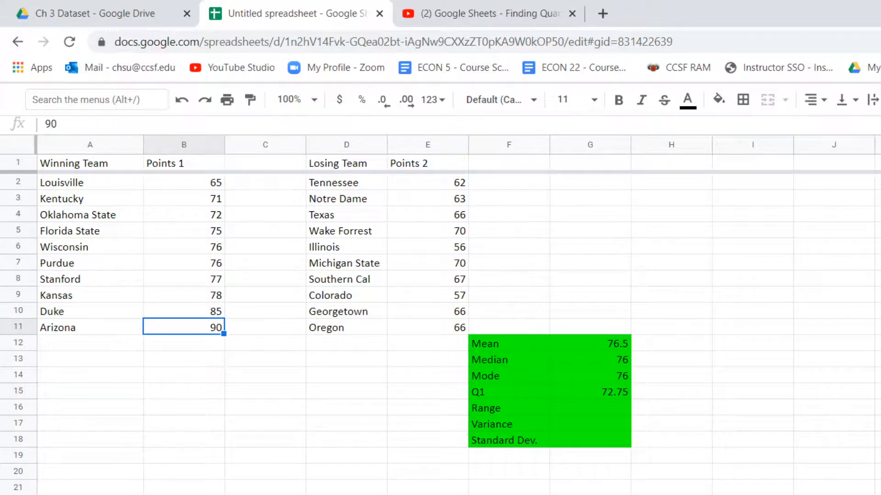
Undo the ascending sort by Points 1 to restore the original team order
left_click(184, 145)
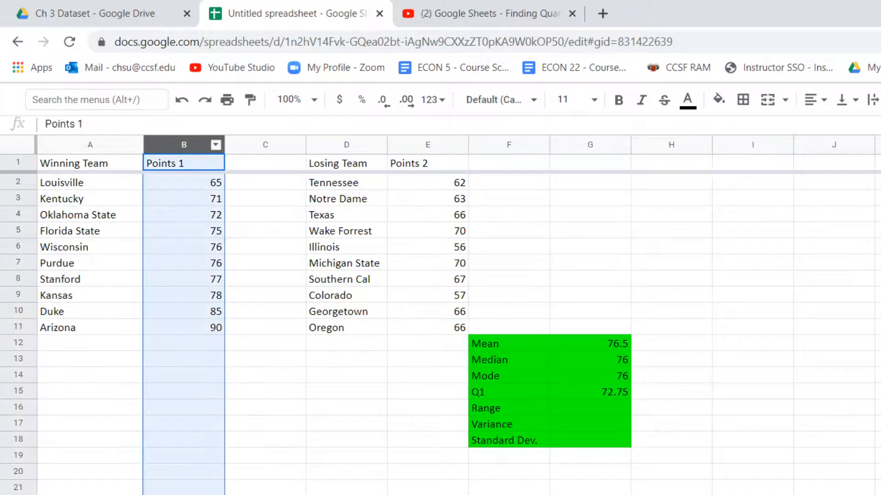
left_click(18, 42)
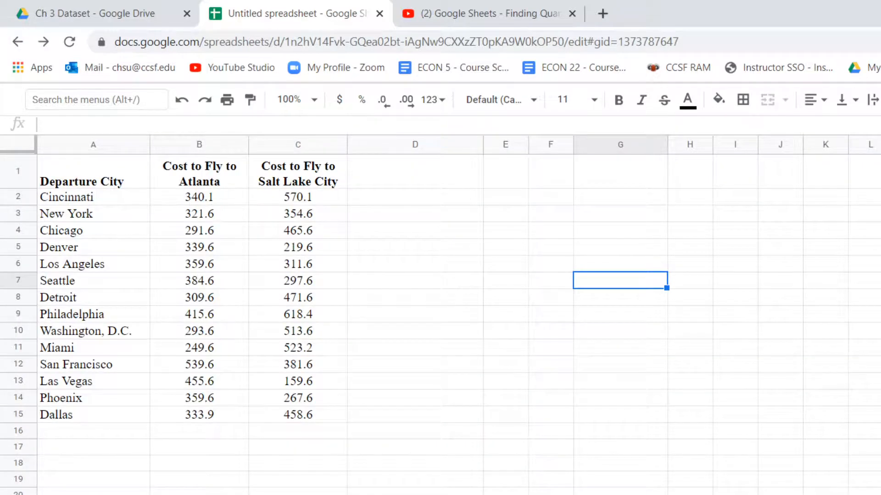
key("alt+Right")
left_click(184, 375)
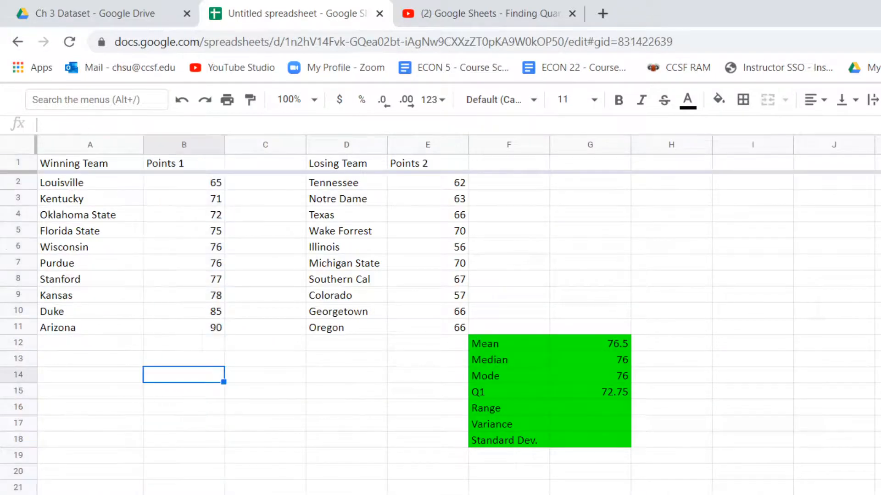
left_click(183, 183)
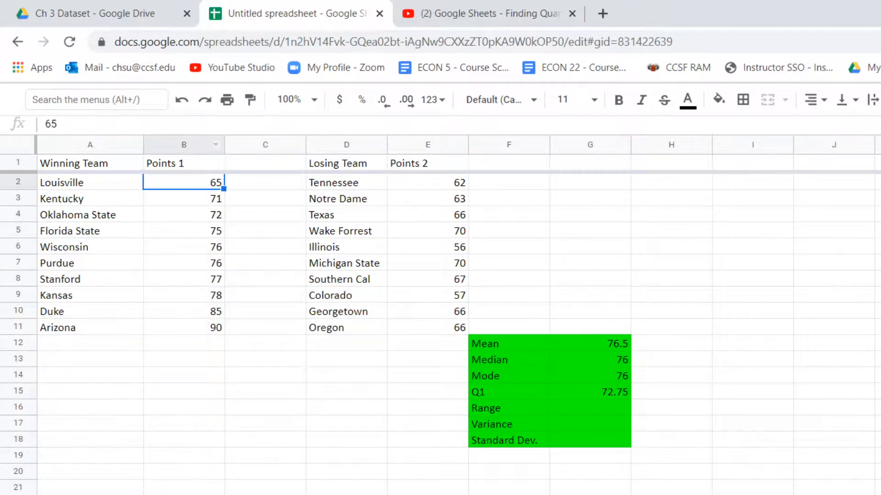
left_click(181, 99)
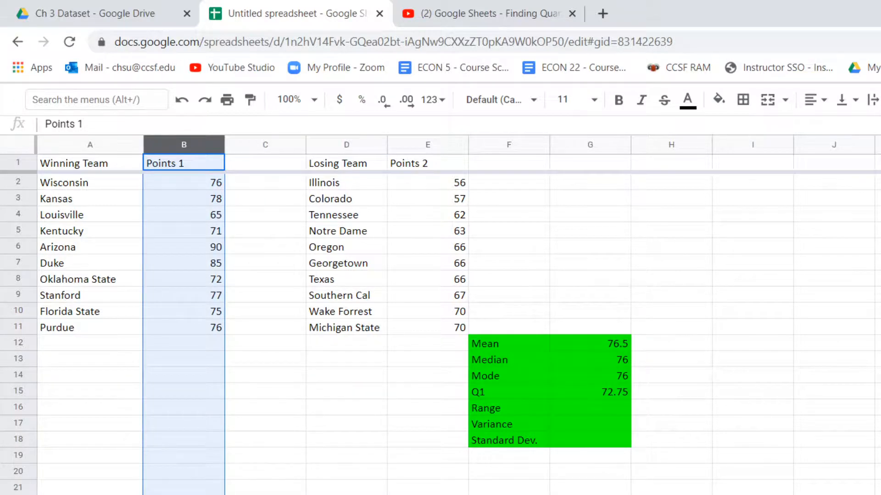
left_click(427, 376)
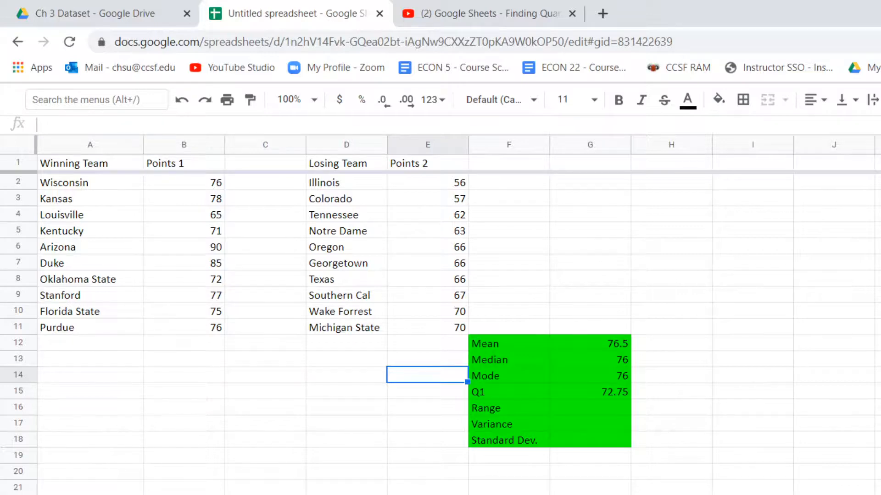
Calculate the variance of the winning teams' points in G17 with VAR over B2:B11
left_click(589, 424)
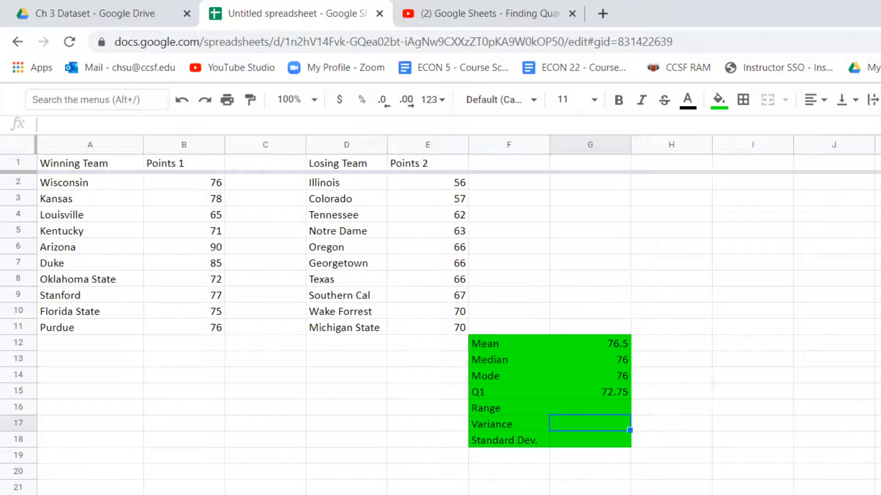
type("=")
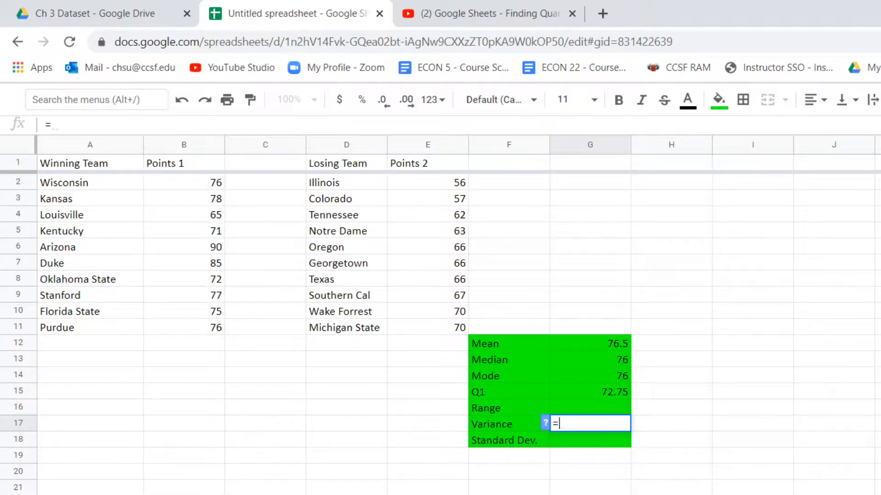
type("varian")
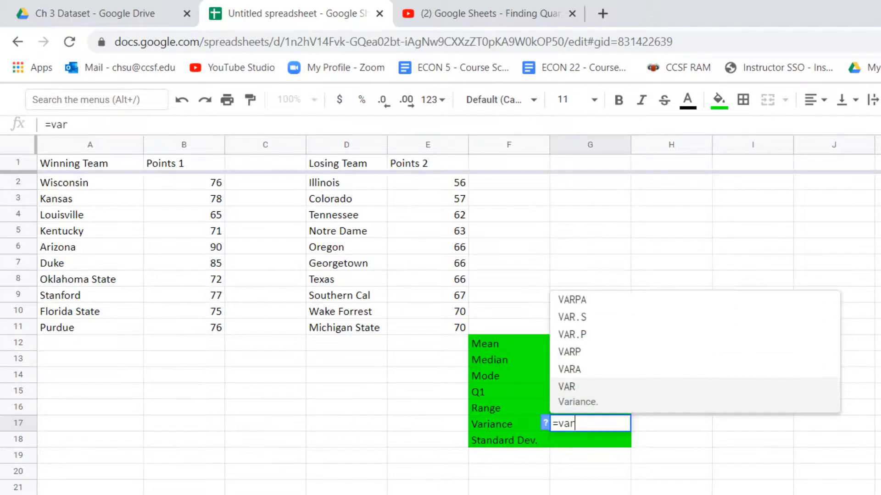
key("BackSpace")
key("BackSpace")
key("BackSpace")
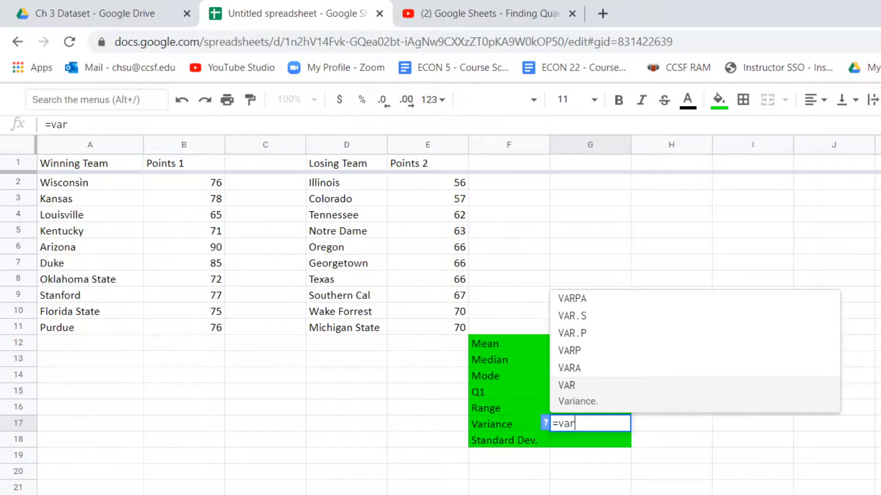
key("Tab")
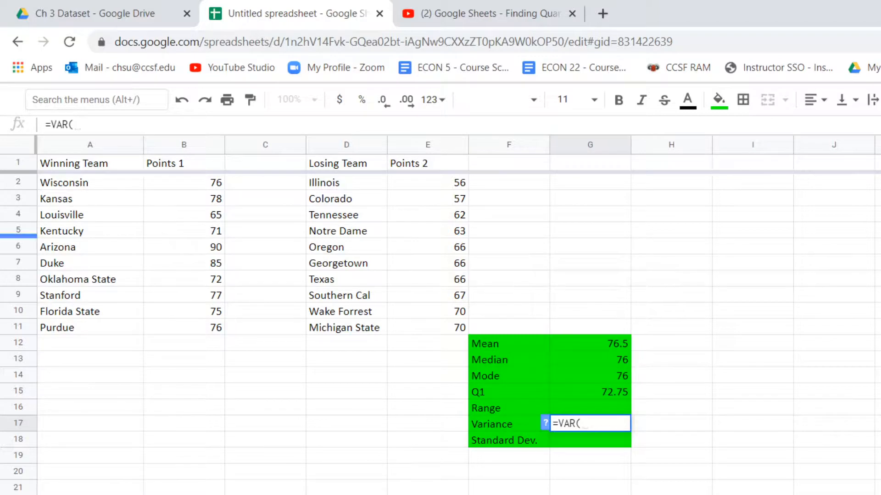
left_click_drag(184, 183, 184, 328)
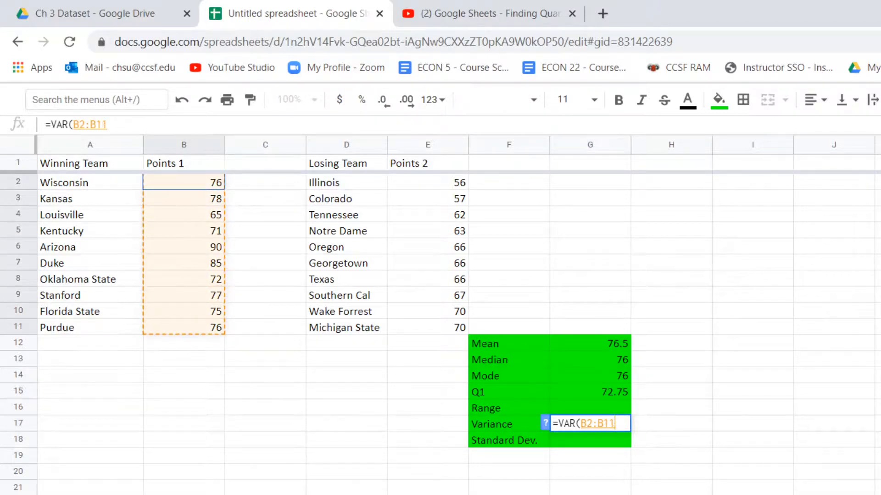
key("Return")
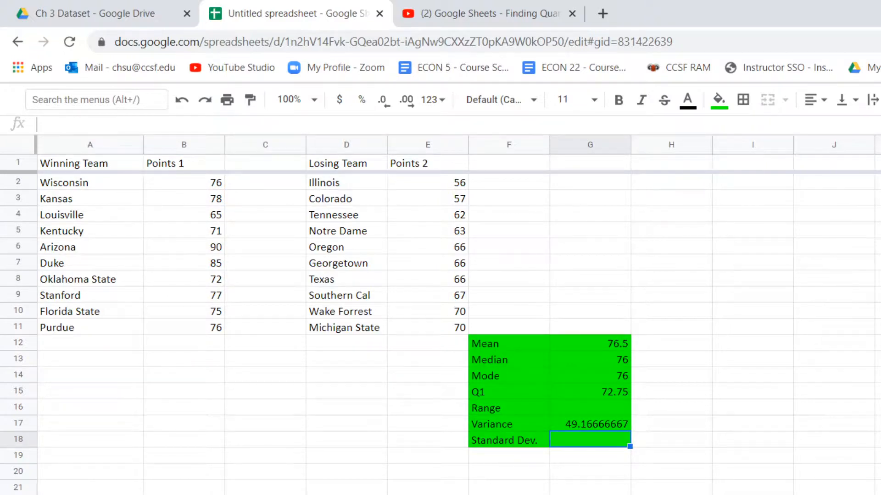
Start a stdev formula in G18 and compare the descriptions of the suggested standard deviation functions, from STDEV to STDEVPA
type("=s")
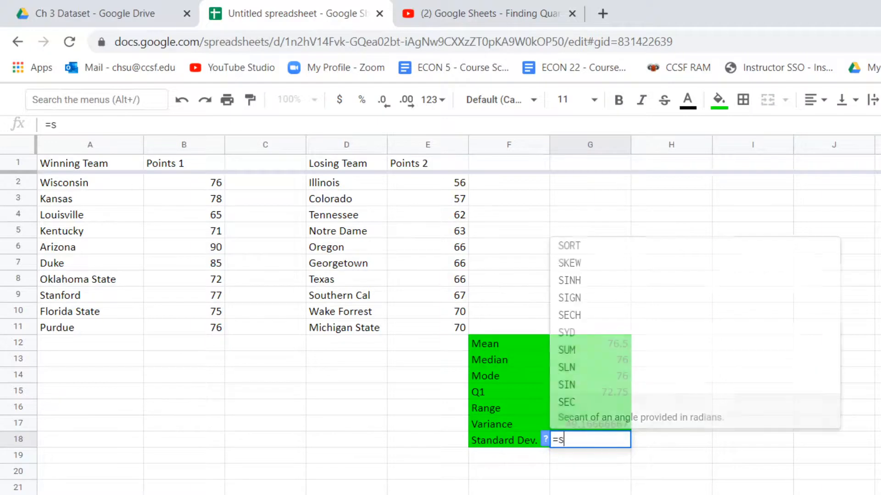
type("tdev")
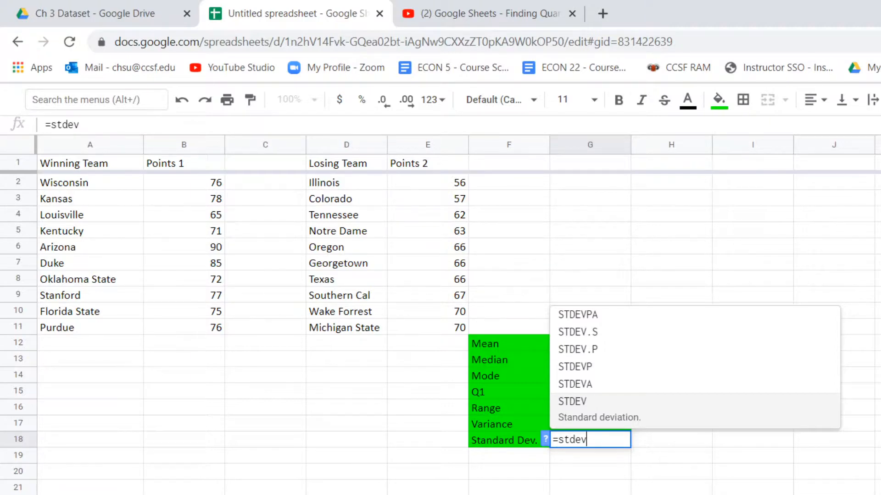
key("Up")
key("Up")
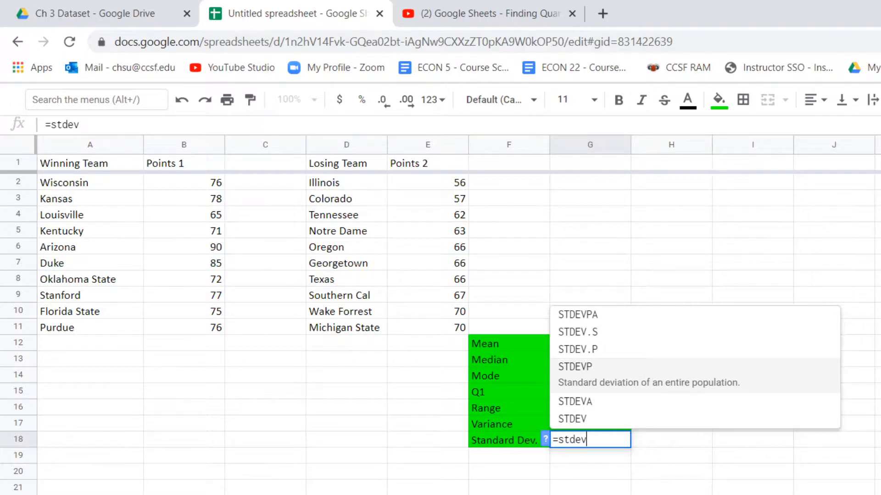
key("Down")
key("Down")
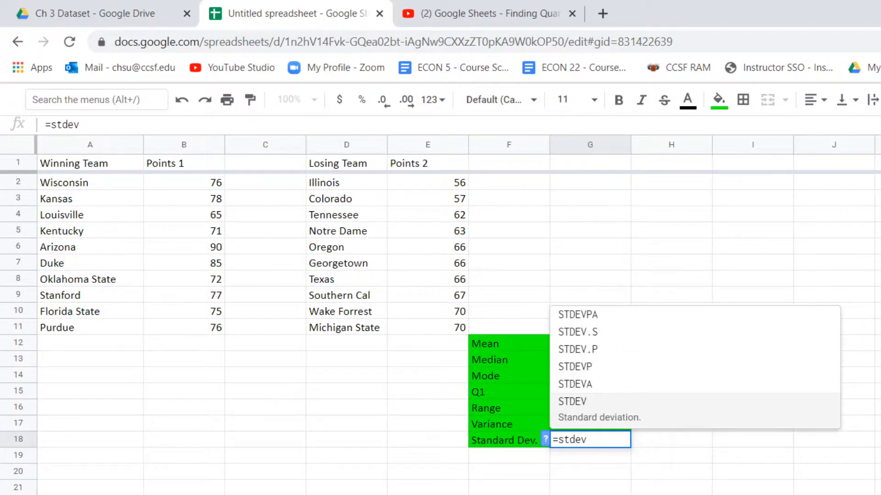
key("Up")
key("Up")
key("Up")
key("Up")
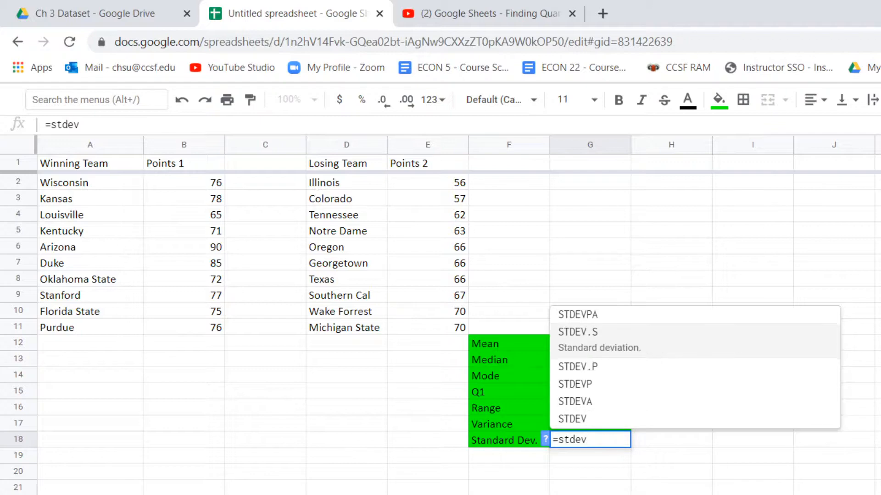
key("Down")
key("Up")
key("Down")
key("Up")
key("Down")
key("Up")
key("Up")
key("Down")
key("Up")
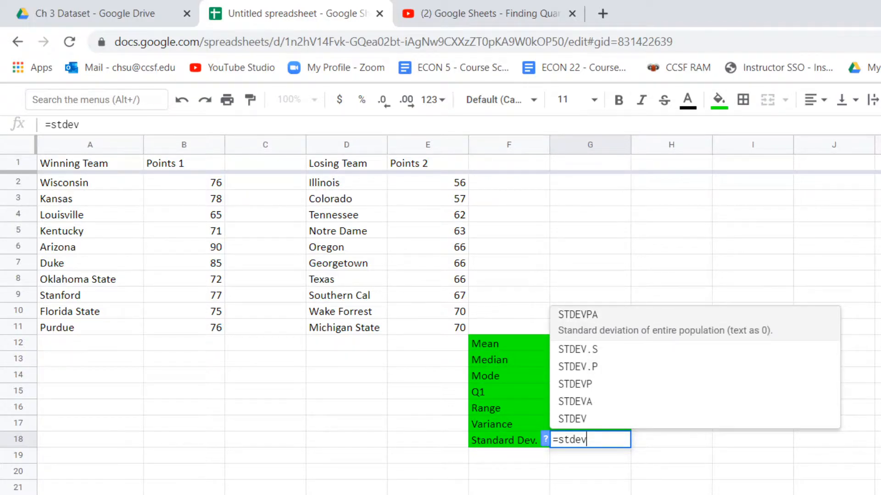
key("Up")
key("Up")
key("Up")
key("Down")
key("Down")
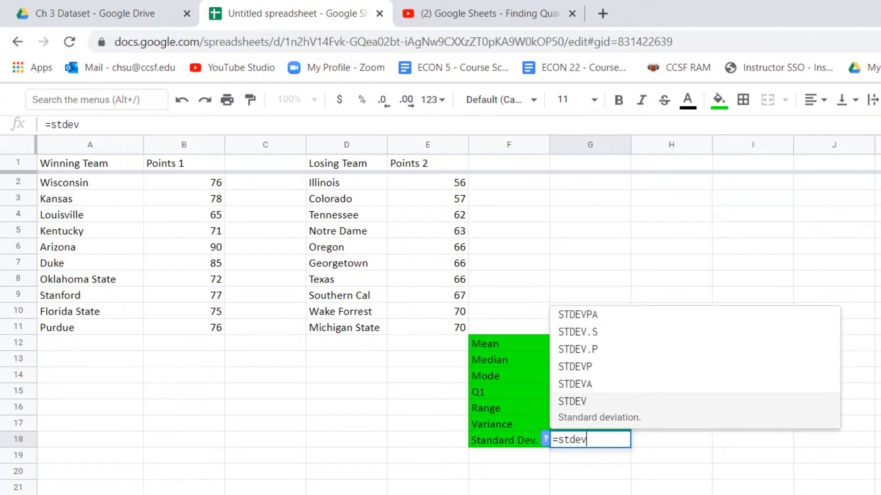
key("Down")
key("Up")
key("Down")
key("Down")
key("Up")
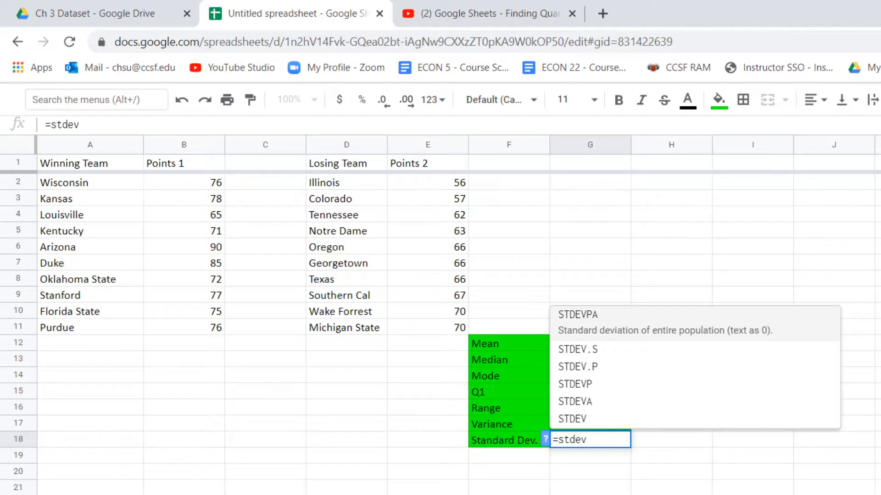
key("Up")
key("Up")
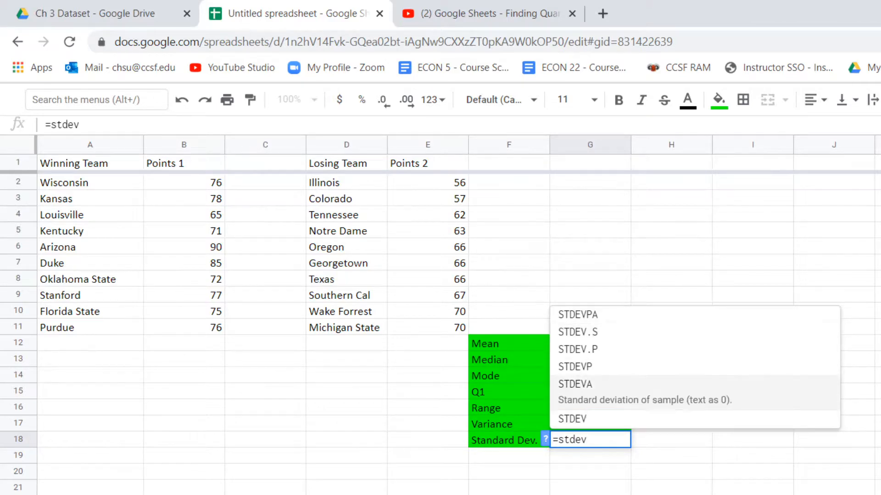
Choose STDEV for the G18 formula and apply it to the winning teams' points in B2:B11
key("Down")
key("Tab")
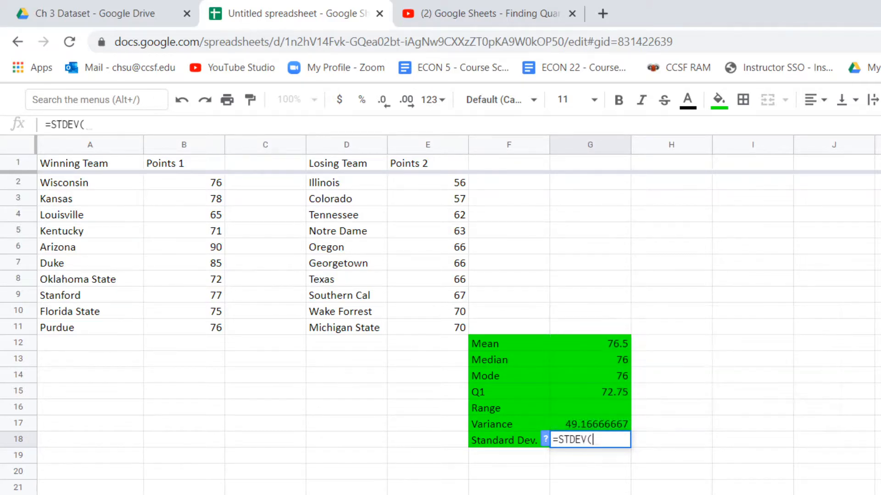
left_click(184, 182)
left_click_drag(184, 182, 184, 327)
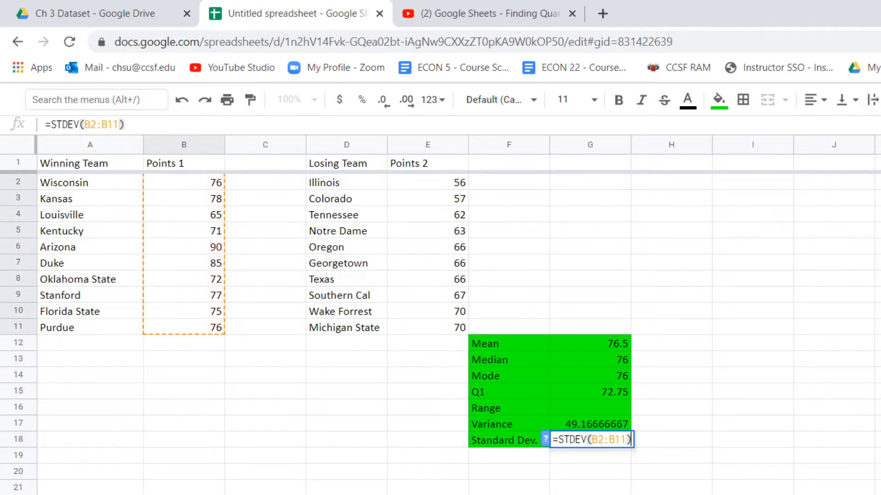
key("Return")
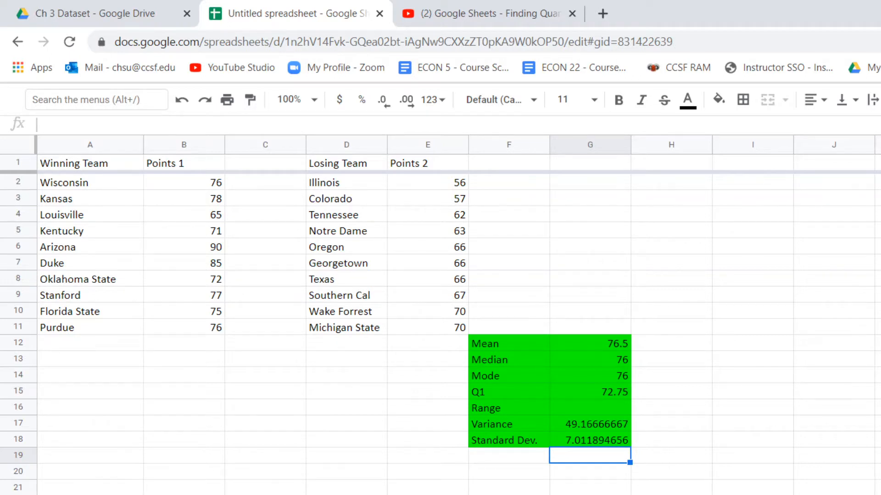
Cross-check the standard deviation by calculating the square root of the variance in H18 with SQRT of G17
left_click(671, 439)
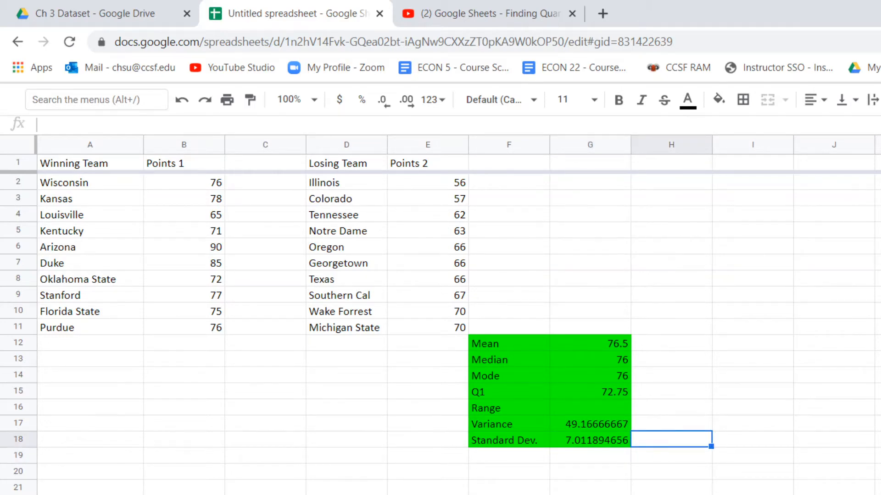
type("=")
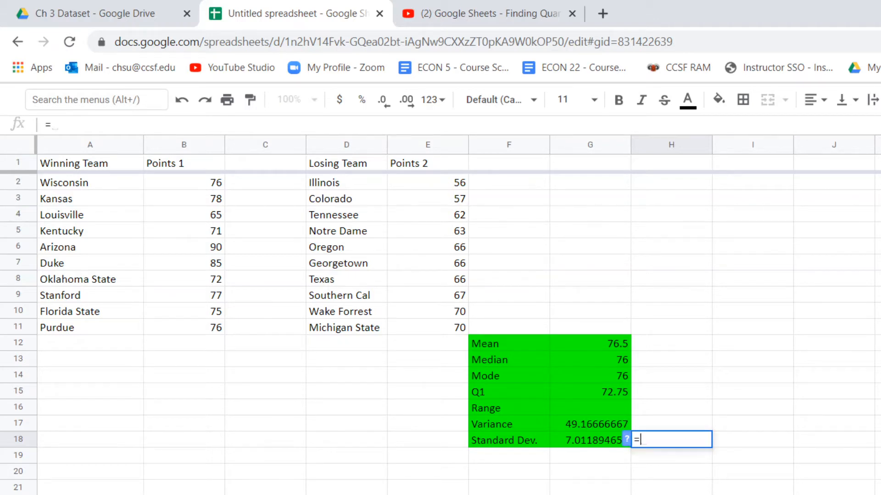
type("sqr")
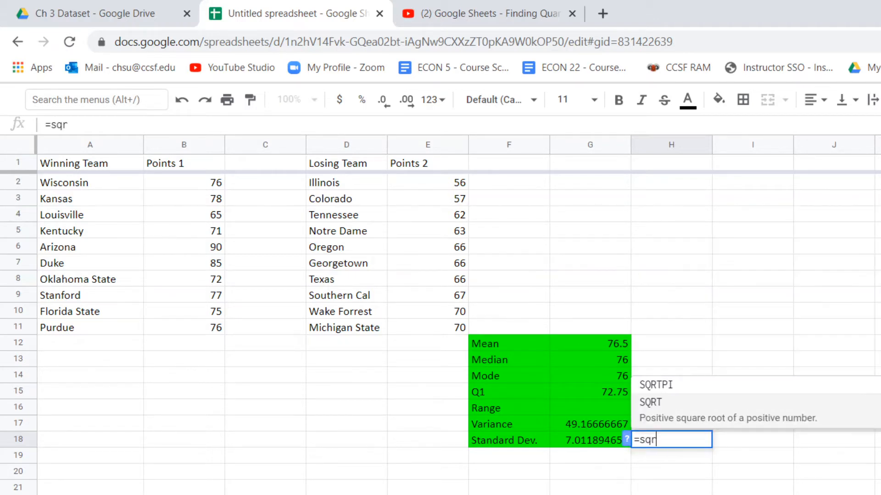
type("t(")
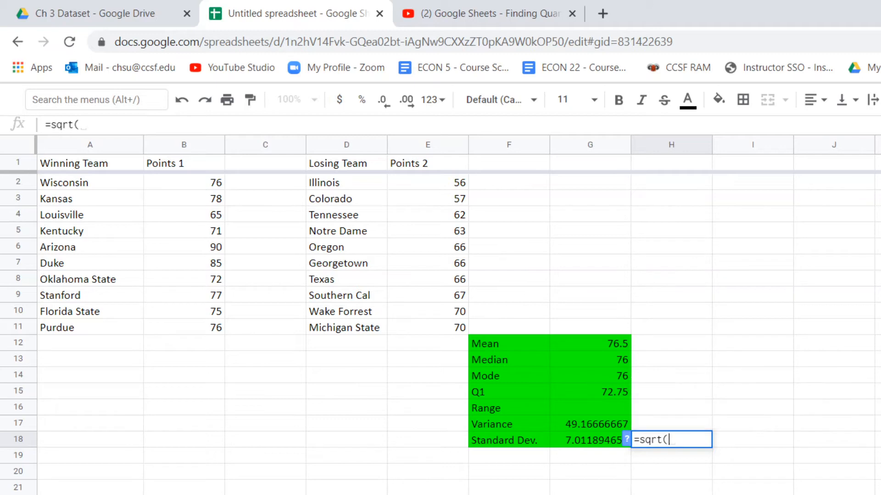
left_click(590, 424)
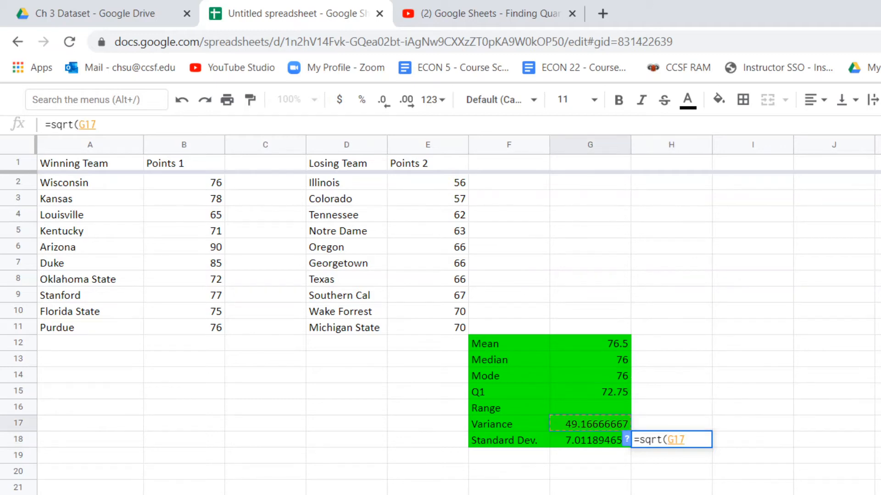
type(")")
key("Return")
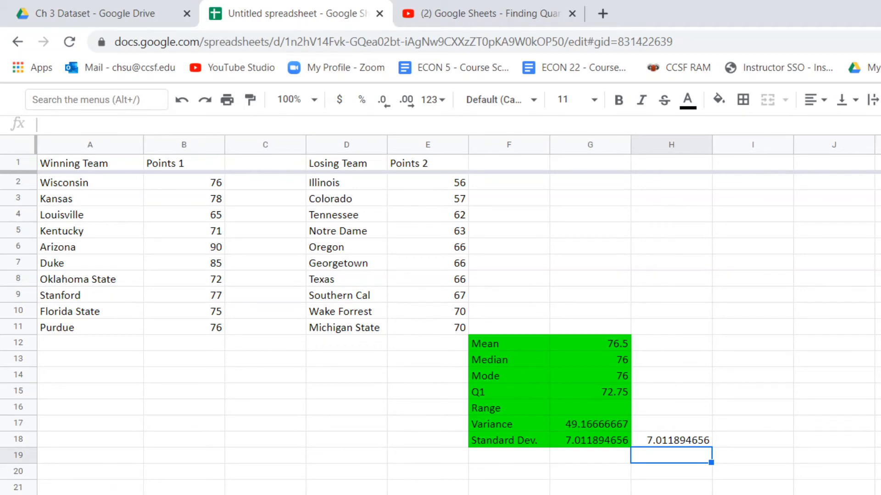
left_click(590, 472)
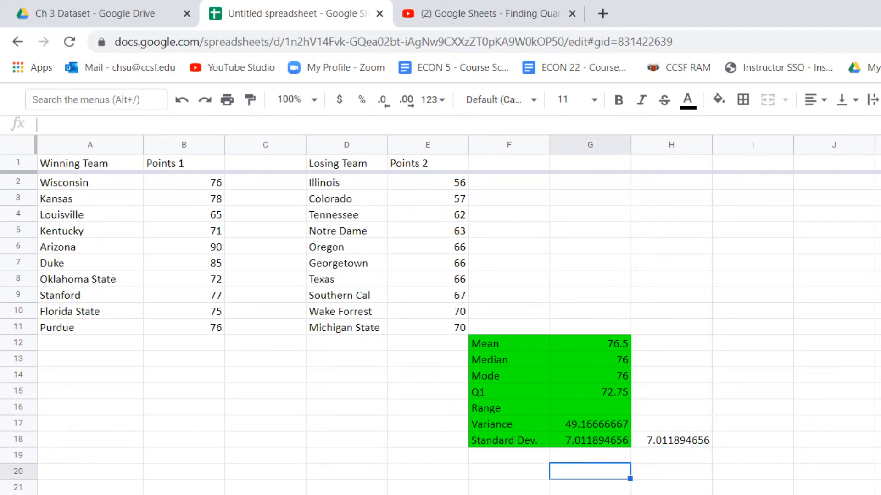
key("alt+Tab")
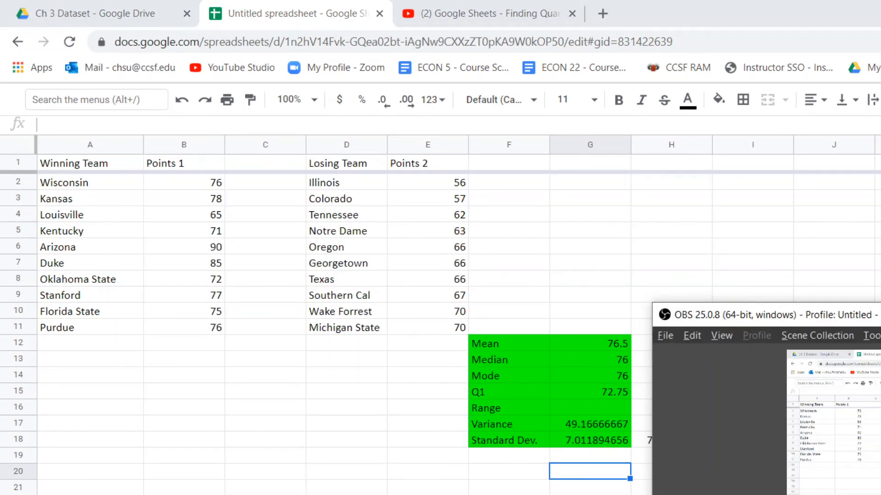